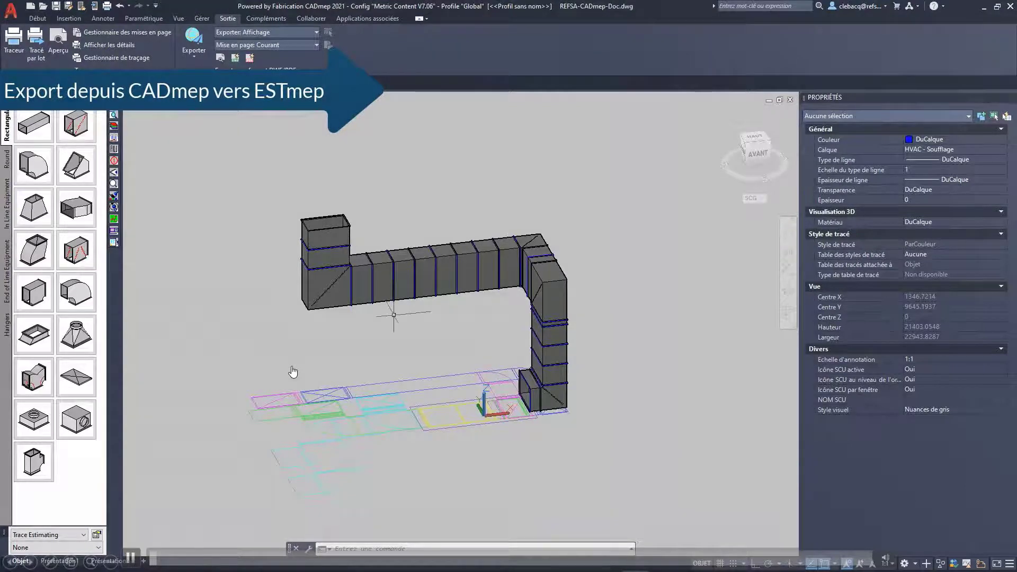
Run the CREATEREVITMAJ command on the entire 3D duct run, from the raised end to the base of the vertical drop.
{"action": "type", "text": "CREATEREVITMAJ"}
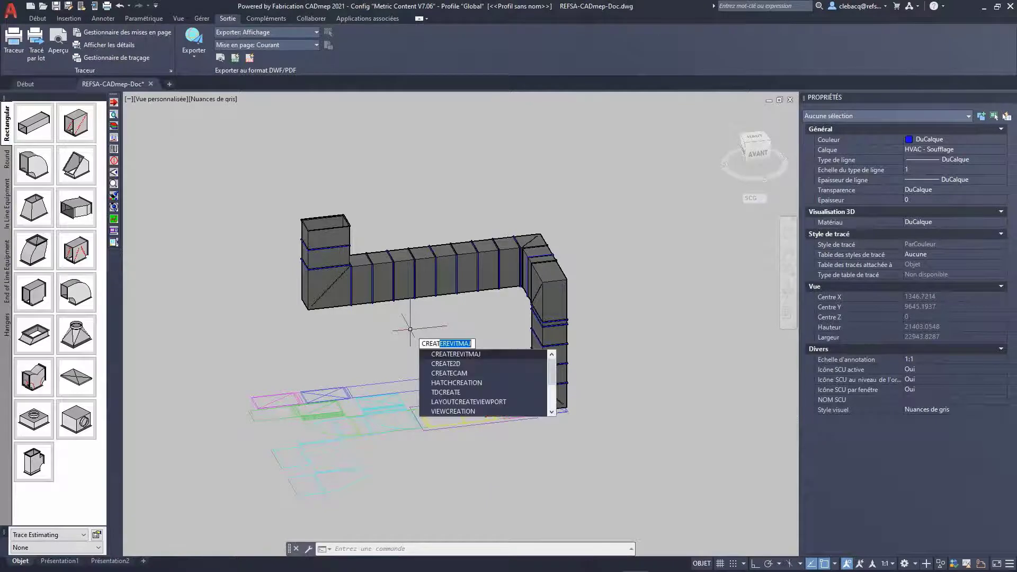
{"action": "key", "text": "Return"}
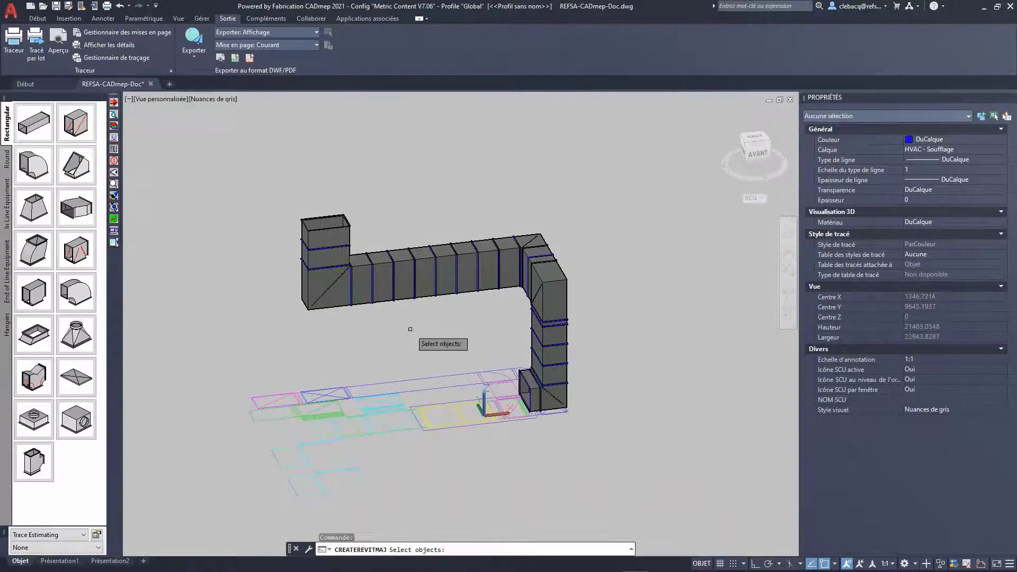
{"action": "left_click", "coordinate": [280, 181]}
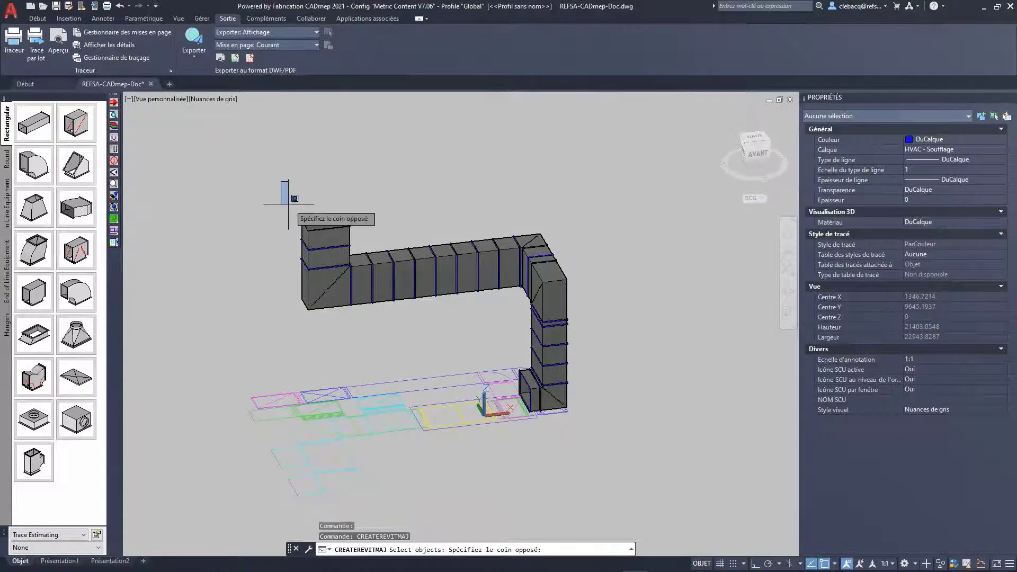
{"action": "left_click", "coordinate": [575, 424]}
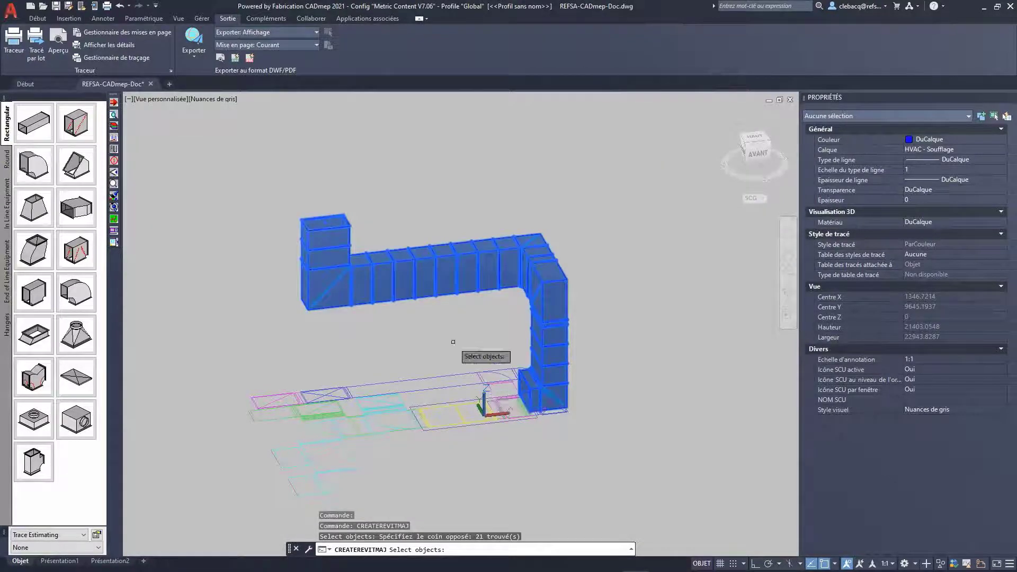
{"action": "key", "text": "Return"}
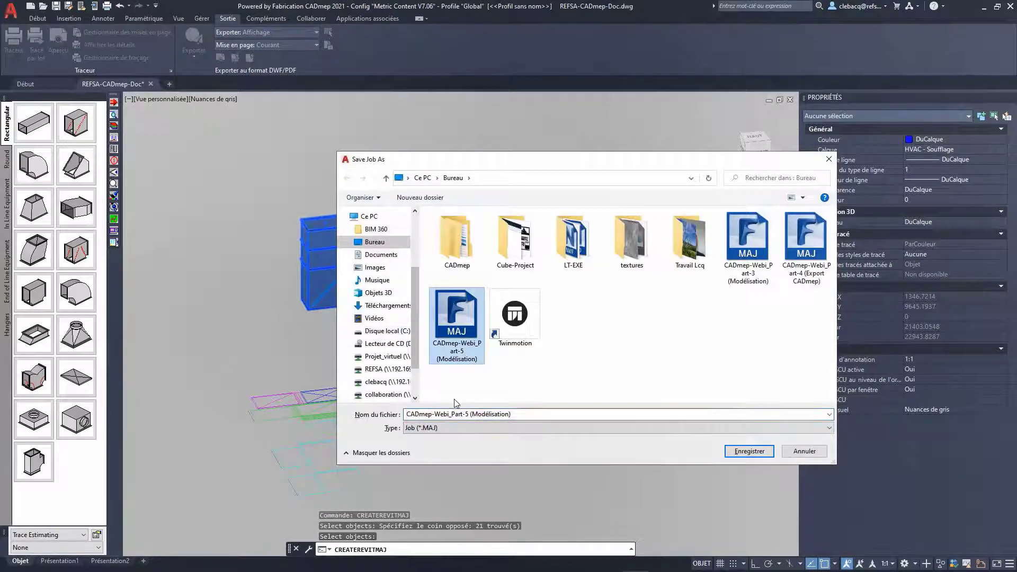
Save the job on the desktop as "CADmep-Webi_Part-6 (Modélisation)" in MAJ format.
{"action": "left_click", "coordinate": [469, 415]}
{"action": "left_click", "coordinate": [469, 414]}
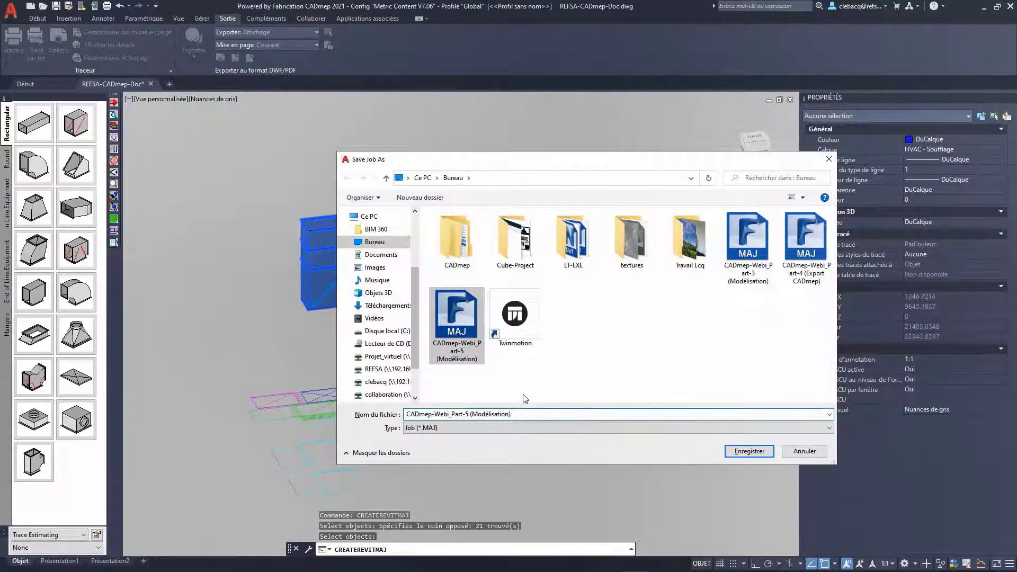
{"action": "key", "text": "BackSpace"}
{"action": "type", "text": "6"}
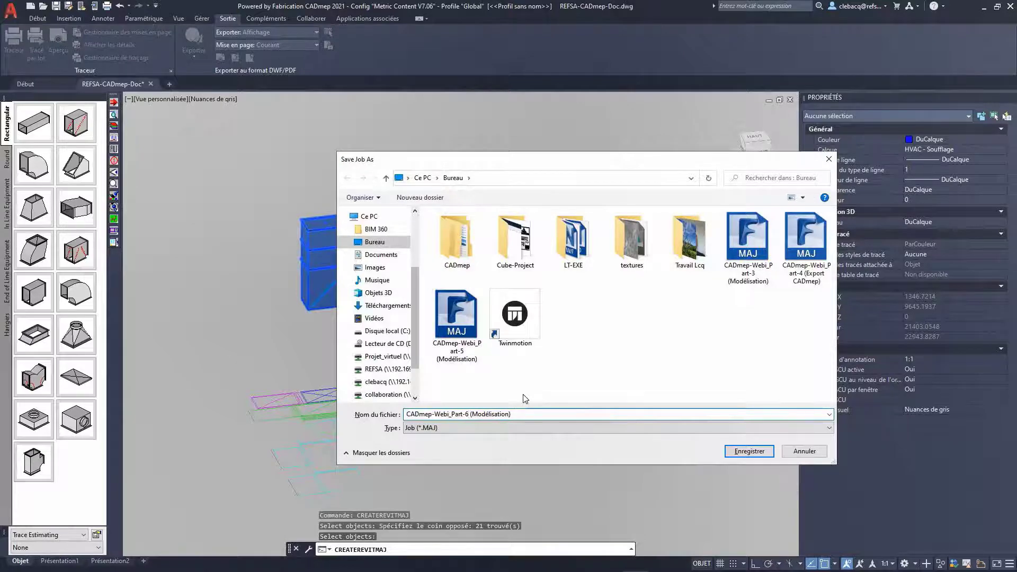
{"action": "key", "text": "Return"}
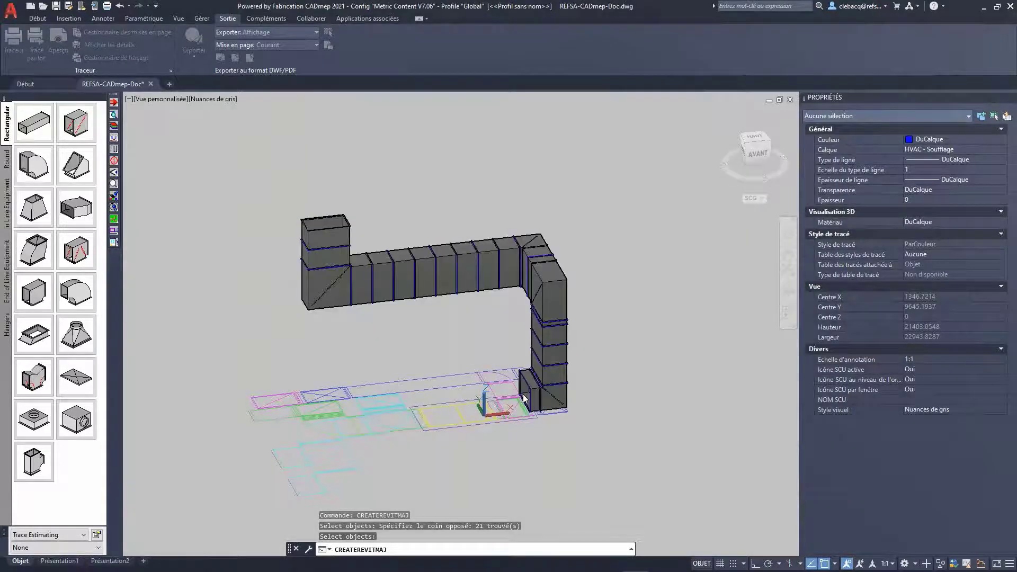
{"action": "middle_click_drag", "start_coordinate": [433, 343], "coordinate": [442, 345]}
{"action": "key", "text": "Escape"}
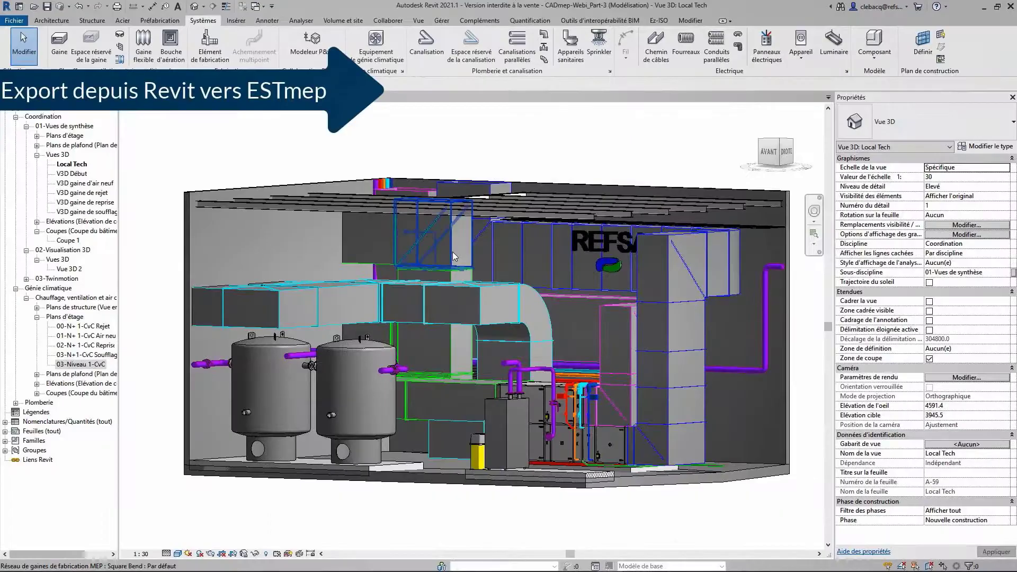
Switch to Revit and select the full duct branch behind the tanks together with the cyan-outlined duct run in front.
{"action": "key", "text": "Tab"}
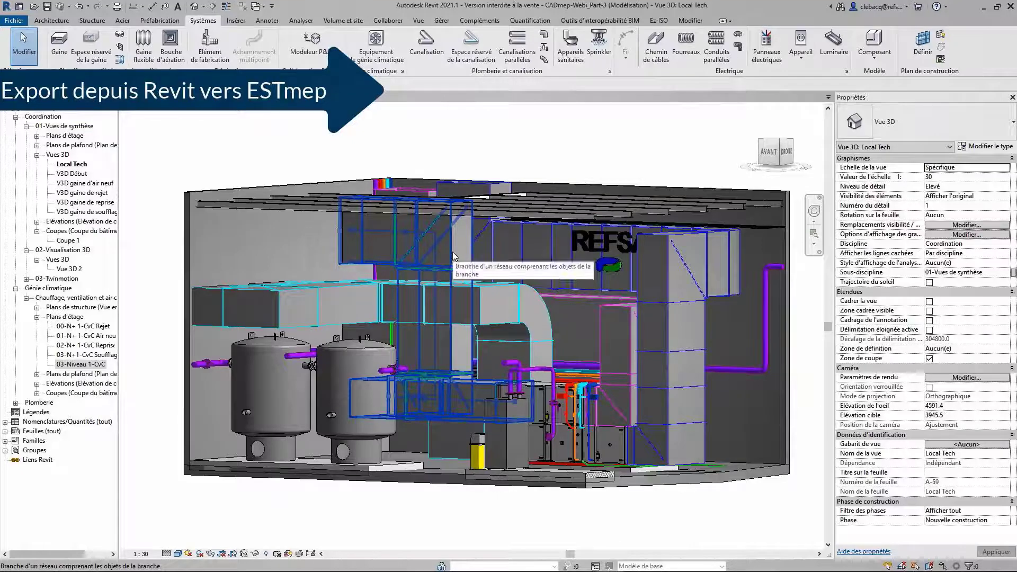
{"action": "key", "text": "Tab"}
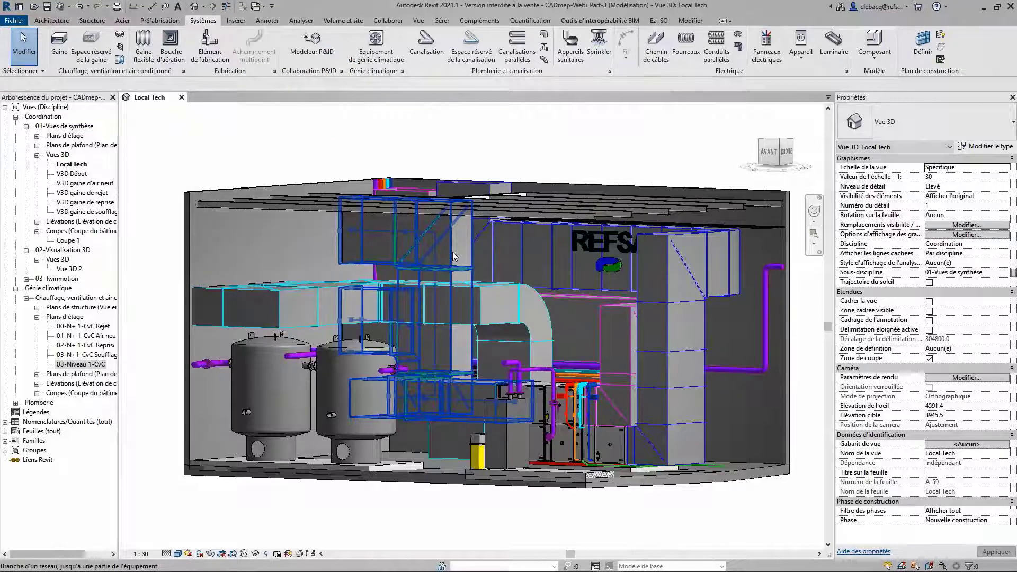
{"action": "left_click", "coordinate": [452, 251]}
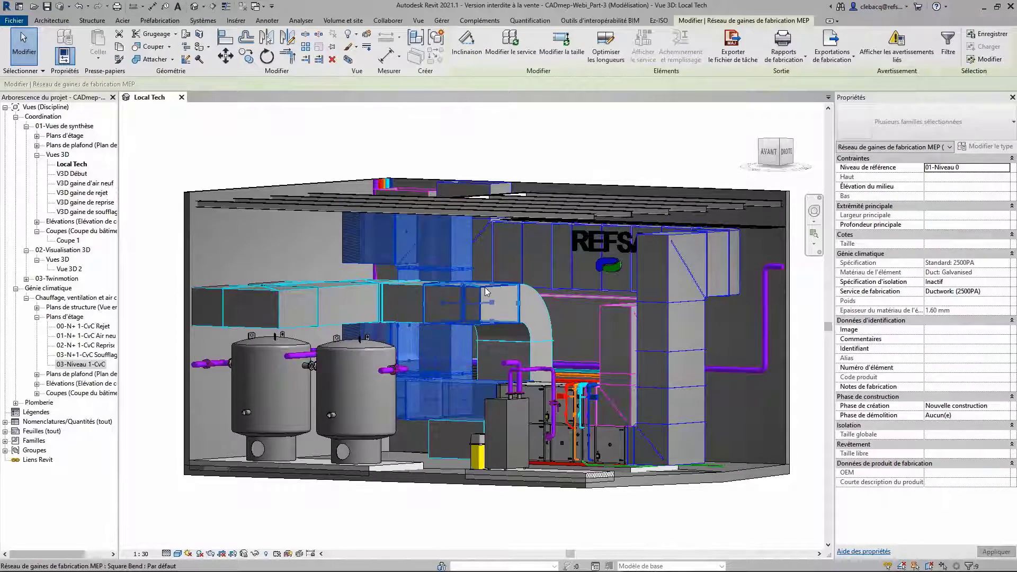
{"action": "key", "text": "Tab"}
{"action": "left_click", "coordinate": [486, 291]}
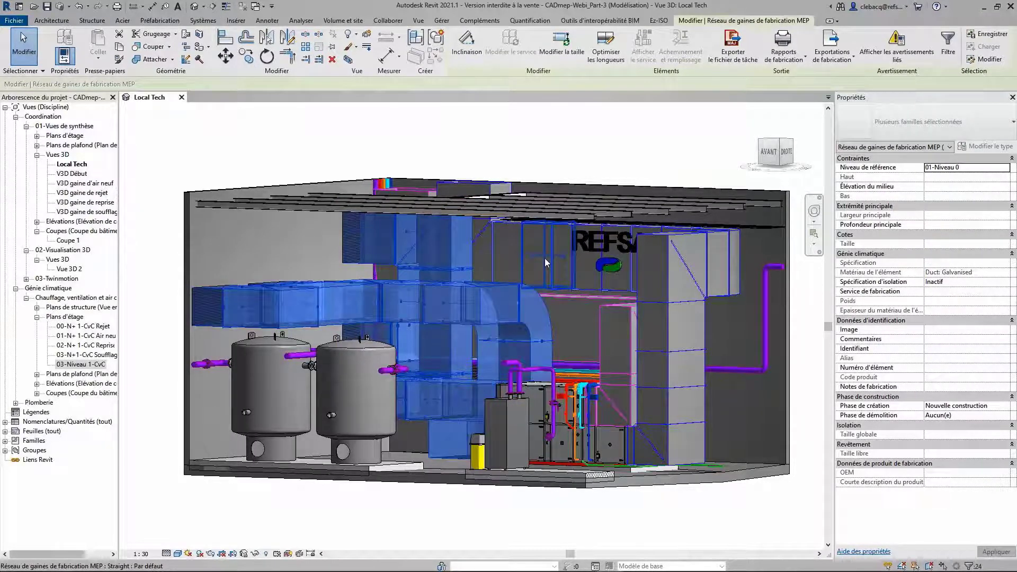
Add the straight ducts behind the REFSA sign and their connected vertical drop to the selection.
{"action": "key", "text": "Tab"}
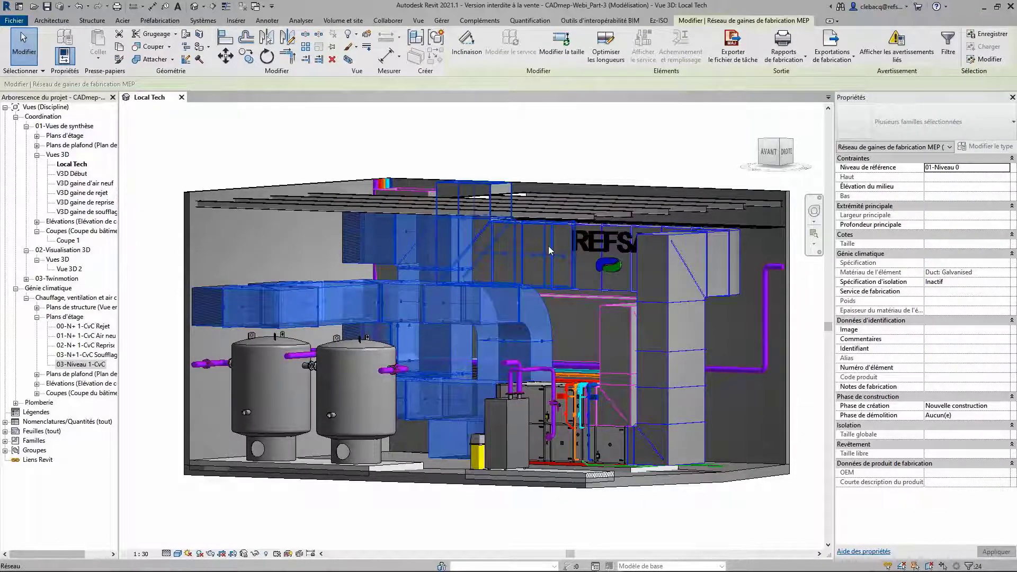
{"action": "key", "text": "Tab"}
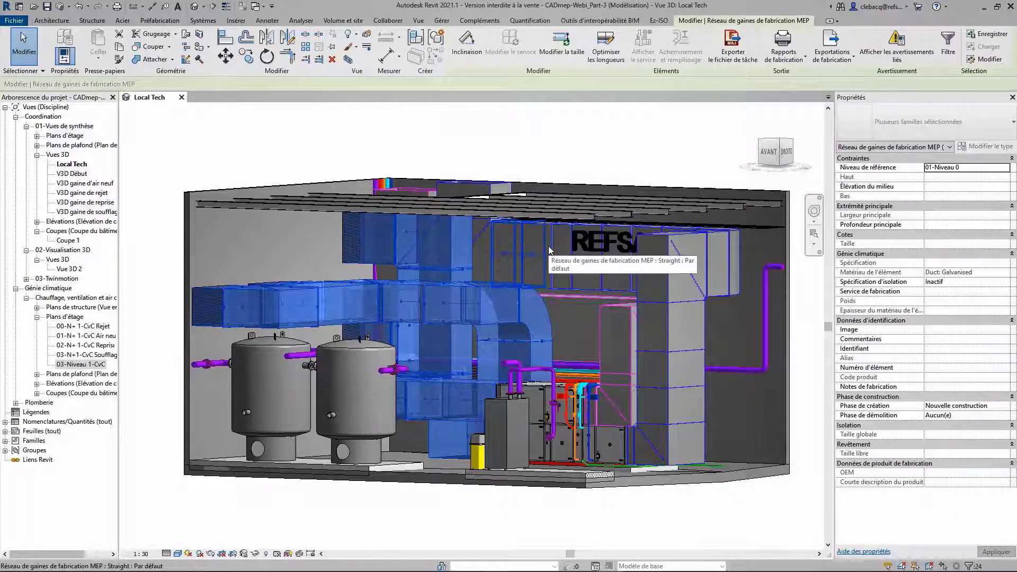
{"action": "left_click", "coordinate": [634, 270], "text": "ctrl"}
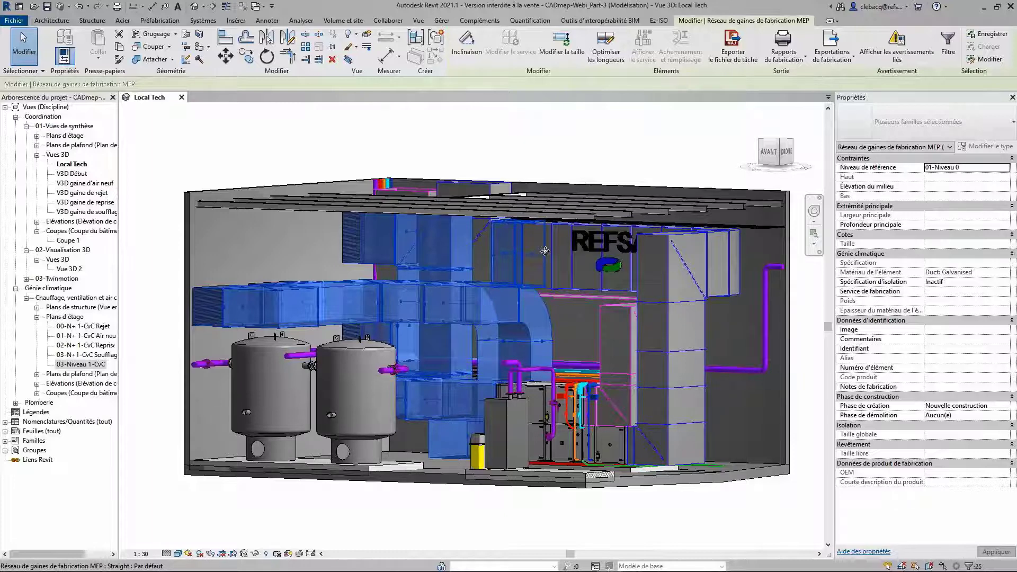
{"action": "key", "text": "Tab"}
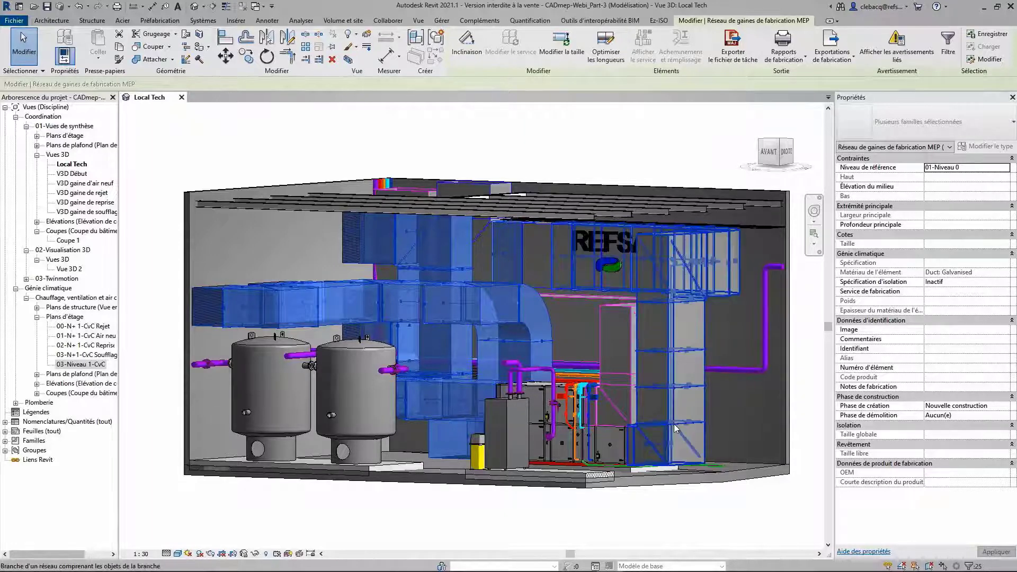
{"action": "left_click", "coordinate": [675, 428]}
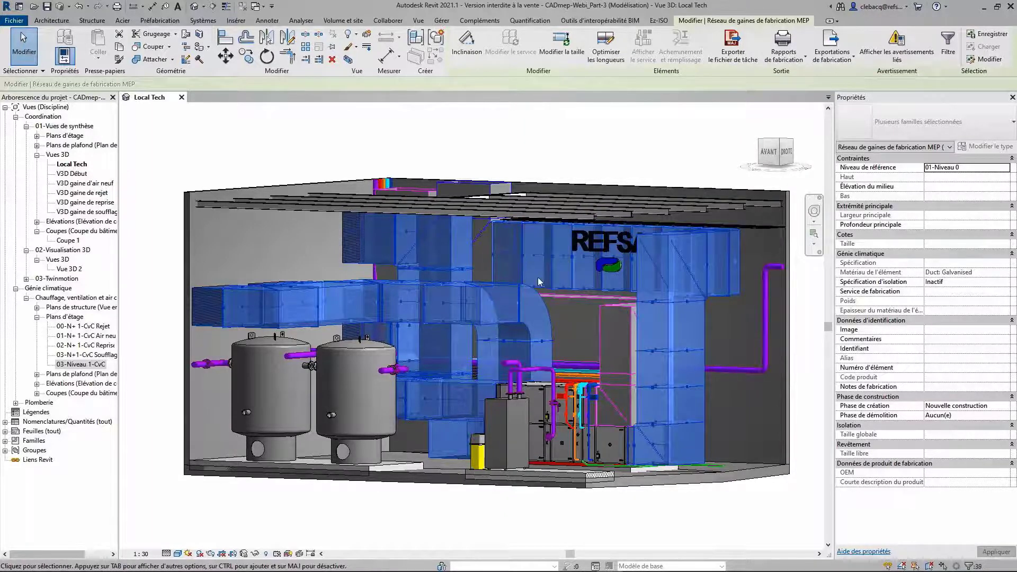
Add the remaining unselected duct pieces and square bend near the ceiling, beside the REFSA sign, to the selection.
{"action": "middle_click_drag", "start_coordinate": [540, 282], "coordinate": [502, 329]}
{"action": "left_click", "coordinate": [375, 268], "text": "ctrl"}
{"action": "scroll", "coordinate": [502, 328], "scroll_direction": "up", "scroll_amount": 2}
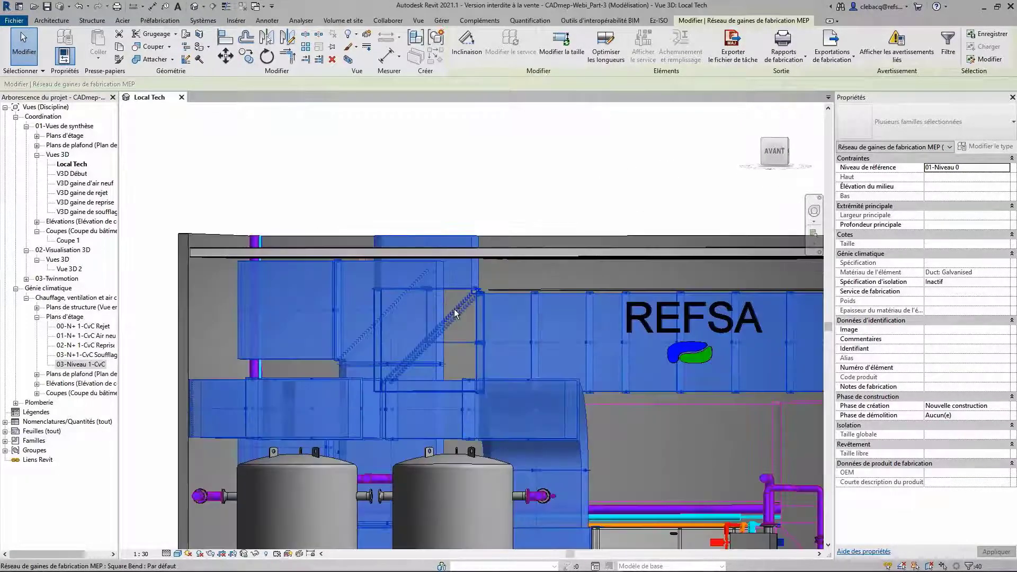
{"action": "left_click", "coordinate": [453, 309], "text": "ctrl"}
{"action": "scroll", "coordinate": [631, 384], "scroll_direction": "down", "scroll_amount": 1}
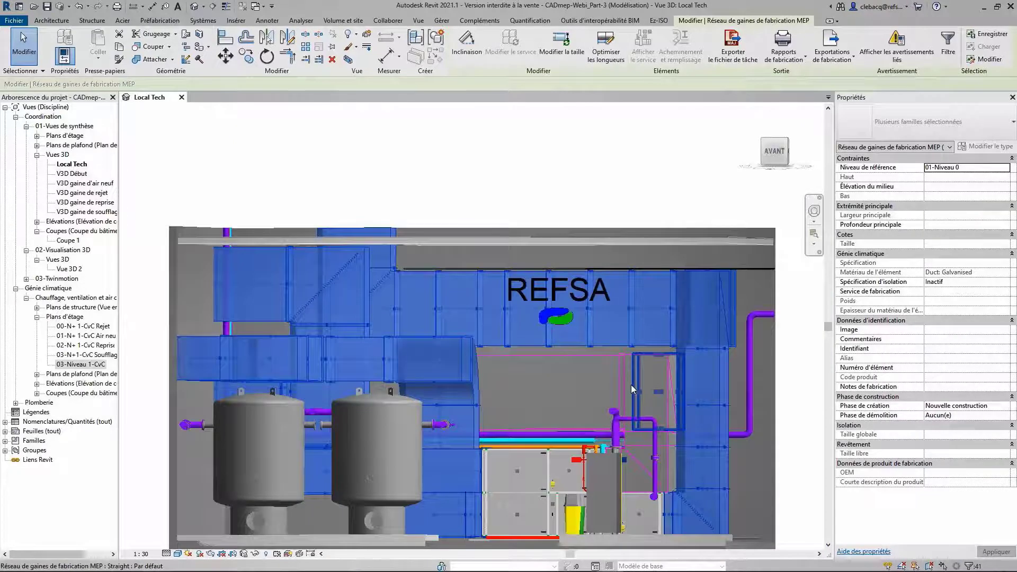
Add the whole magenta-outlined duct branch running below the REFSA sign to the selection.
{"action": "middle_click_drag", "start_coordinate": [631, 384], "coordinate": [637, 365], "text": "shift"}
{"action": "key", "text": "Tab"}
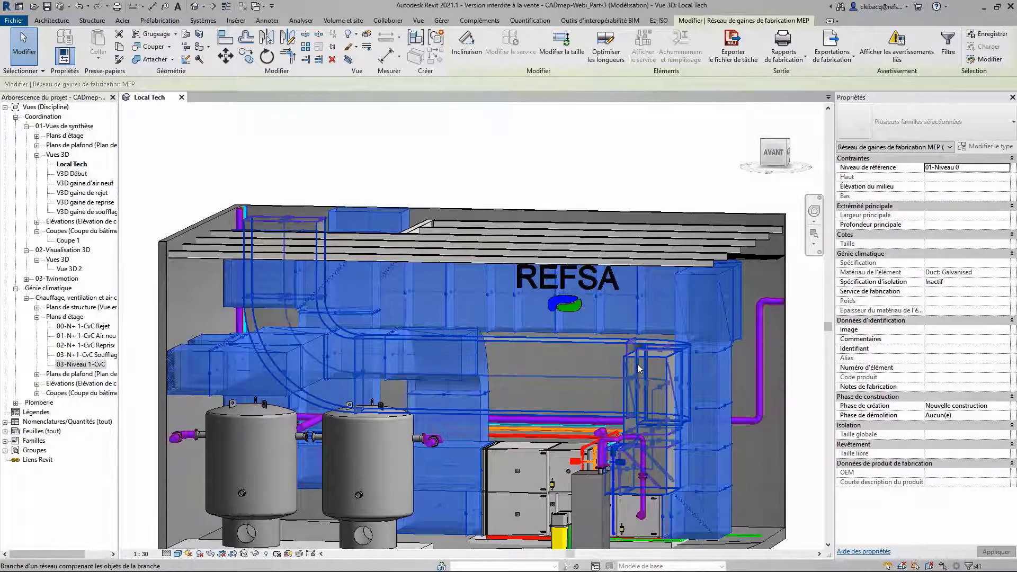
{"action": "left_click", "coordinate": [637, 364], "text": "ctrl"}
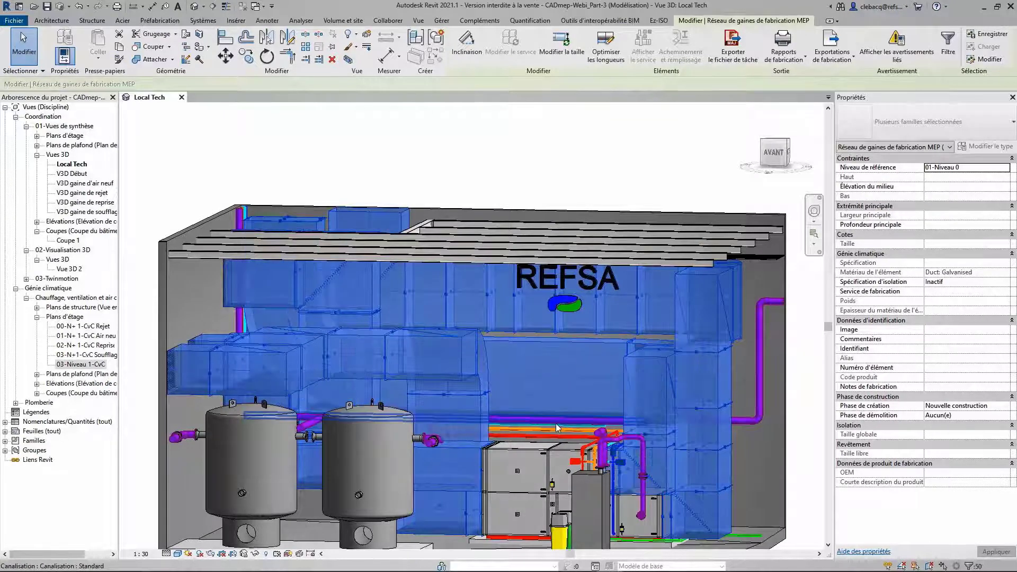
Export the selected fabrication ducts to the desktop as the MAJ job file "CADmep-Webi_Part-5 (Modélisation)".
{"action": "scroll", "coordinate": [434, 349], "scroll_direction": "down", "scroll_amount": 1}
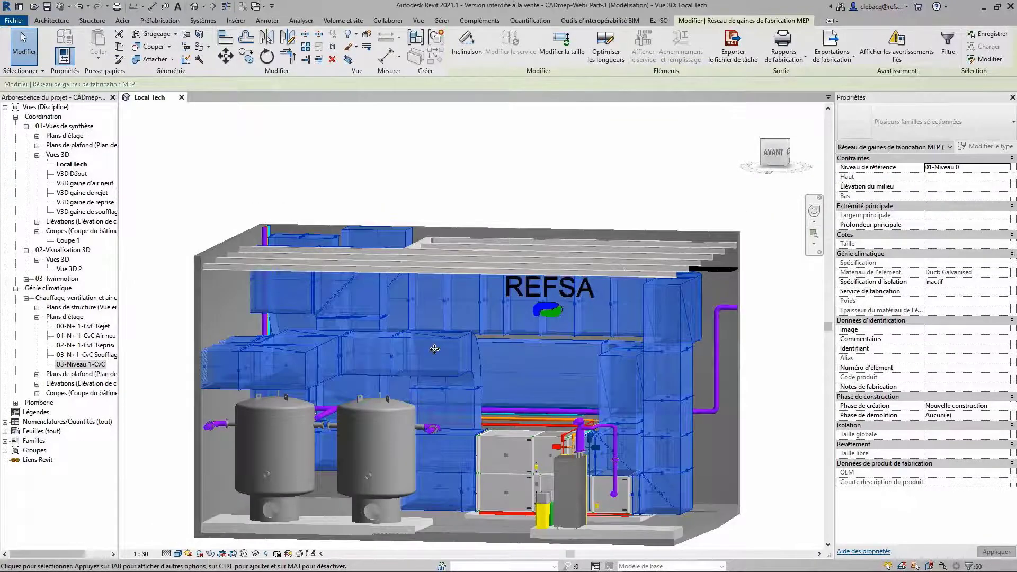
{"action": "middle_click_drag", "start_coordinate": [434, 349], "coordinate": [582, 339], "text": "shift"}
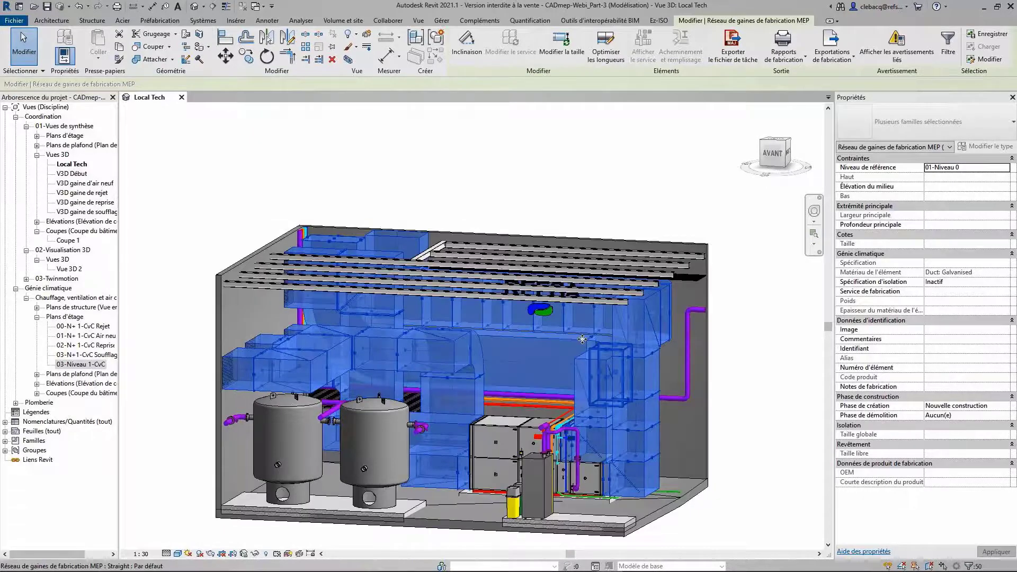
{"action": "left_click", "coordinate": [732, 47]}
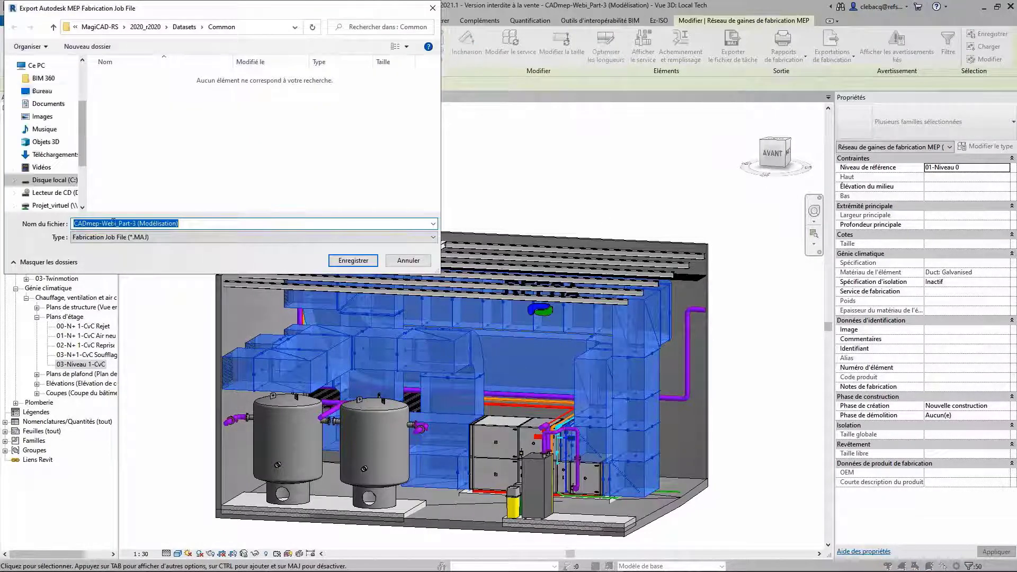
{"action": "left_click", "coordinate": [169, 223]}
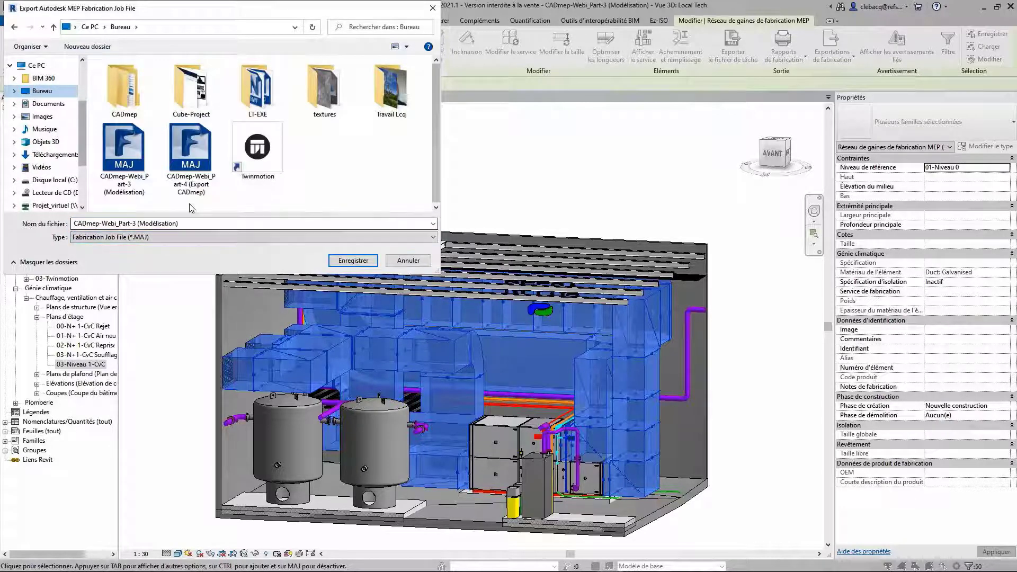
{"action": "left_click", "coordinate": [139, 223]}
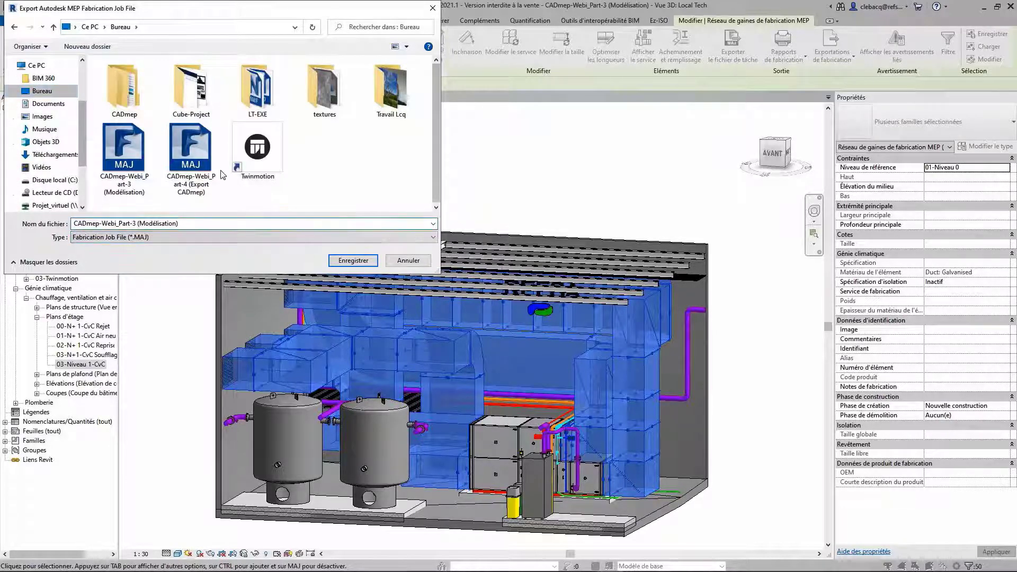
{"action": "key", "text": "BackSpace"}
{"action": "type", "text": "5"}
{"action": "key", "text": "Return"}
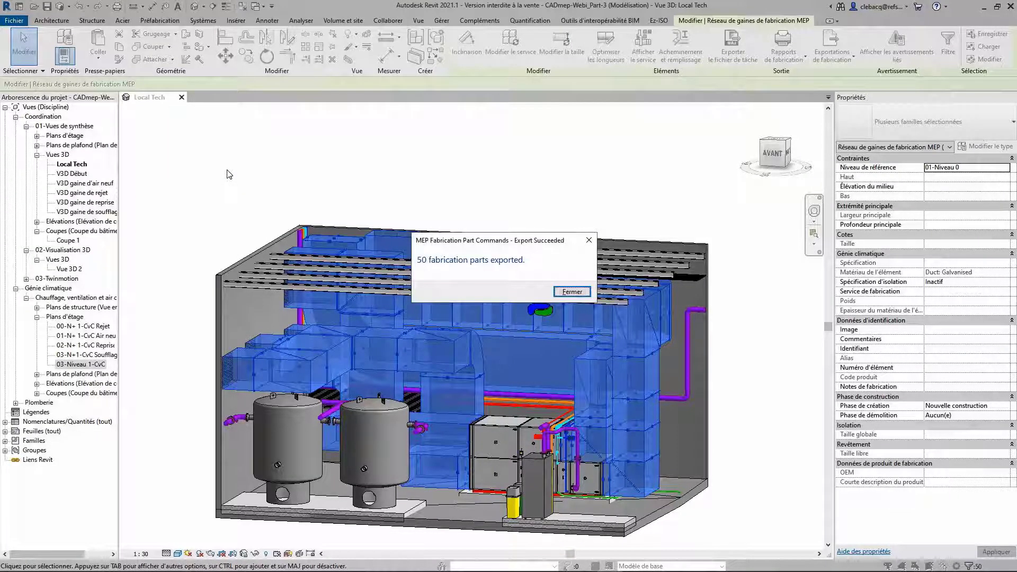
{"action": "left_click", "coordinate": [569, 298]}
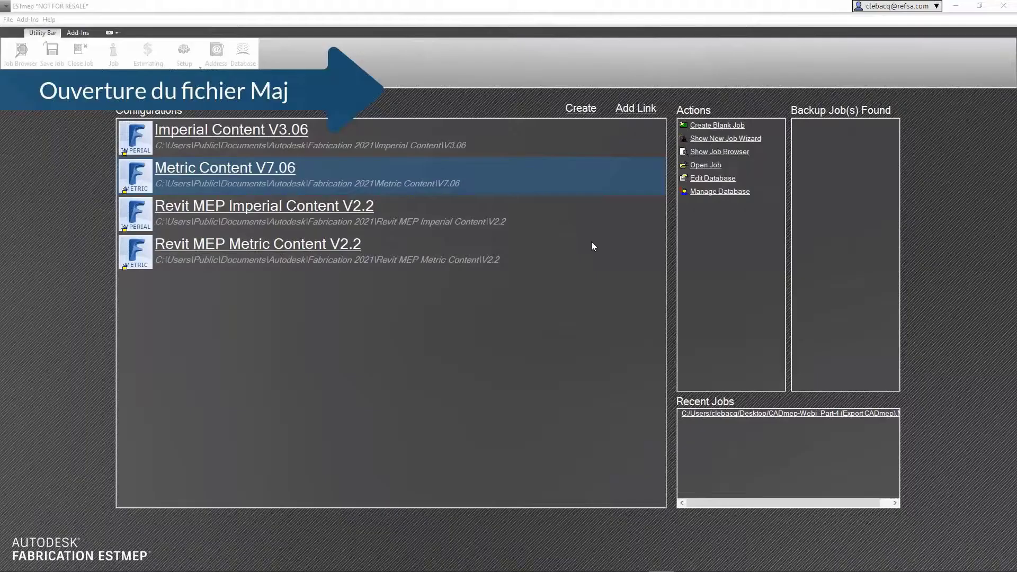
Switch to ESTmep and open the desktop job "CADmep-Webi_Part-5 (Modélisation)" with the Metric Content V7.06 configuration.
{"action": "left_click", "coordinate": [703, 167]}
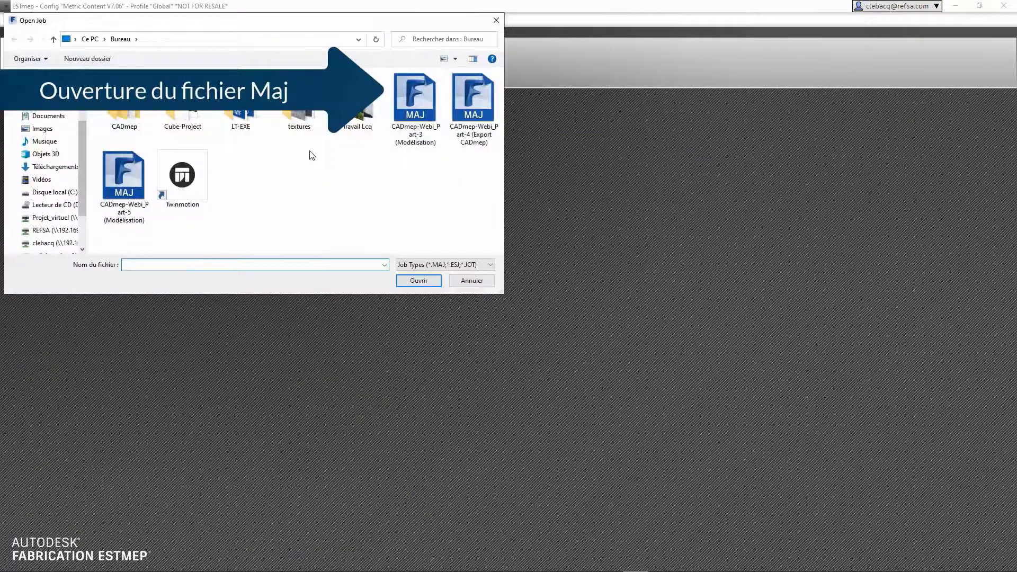
{"action": "left_click", "coordinate": [105, 196]}
{"action": "left_click", "coordinate": [418, 280]}
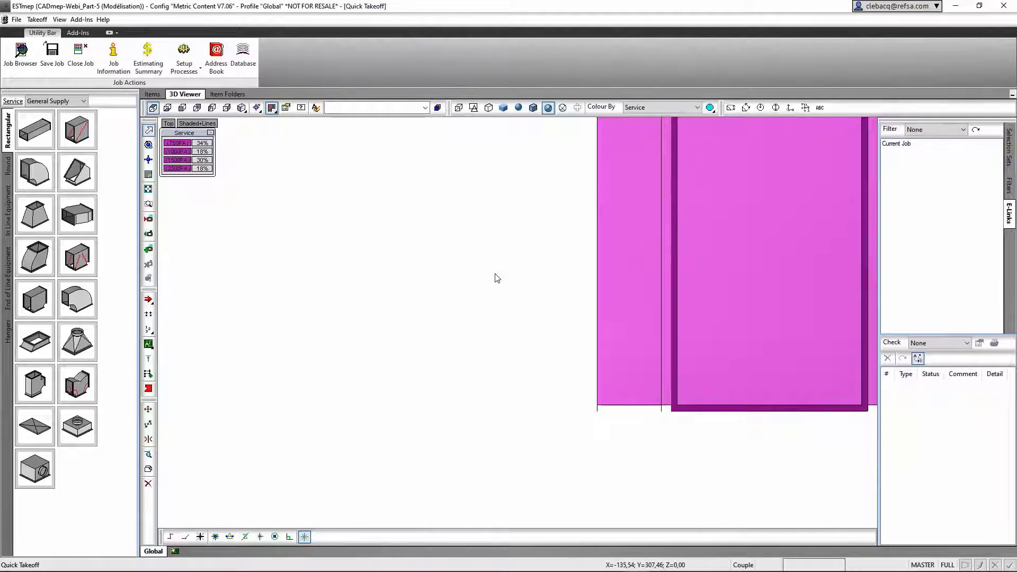
Show the whole duct network in perspective in the 3D viewer and colour it by Status.
{"action": "scroll", "coordinate": [494, 277], "scroll_direction": "down", "scroll_amount": 3}
{"action": "scroll", "coordinate": [485, 294], "scroll_direction": "down", "scroll_amount": 3}
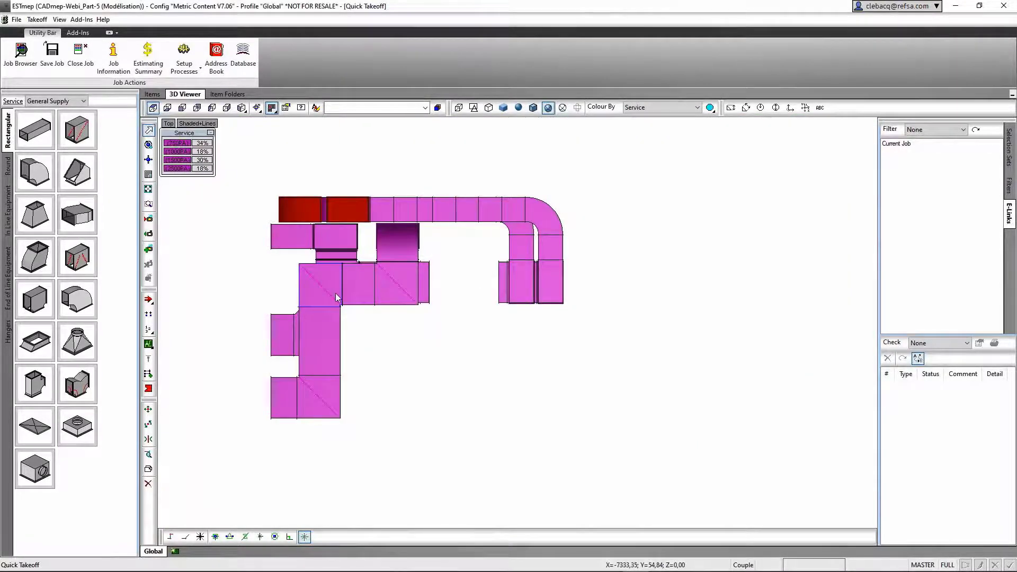
{"action": "mouse_move", "coordinate": [392, 332]}
{"action": "middle_mouse_down"}
{"action": "mouse_move", "coordinate": [436, 335]}
{"action": "mouse_move", "coordinate": [428, 318]}
{"action": "mouse_move", "coordinate": [474, 273]}
{"action": "mouse_move", "coordinate": [522, 307]}
{"action": "mouse_move", "coordinate": [505, 368]}
{"action": "mouse_move", "coordinate": [505, 355]}
{"action": "middle_mouse_up"}
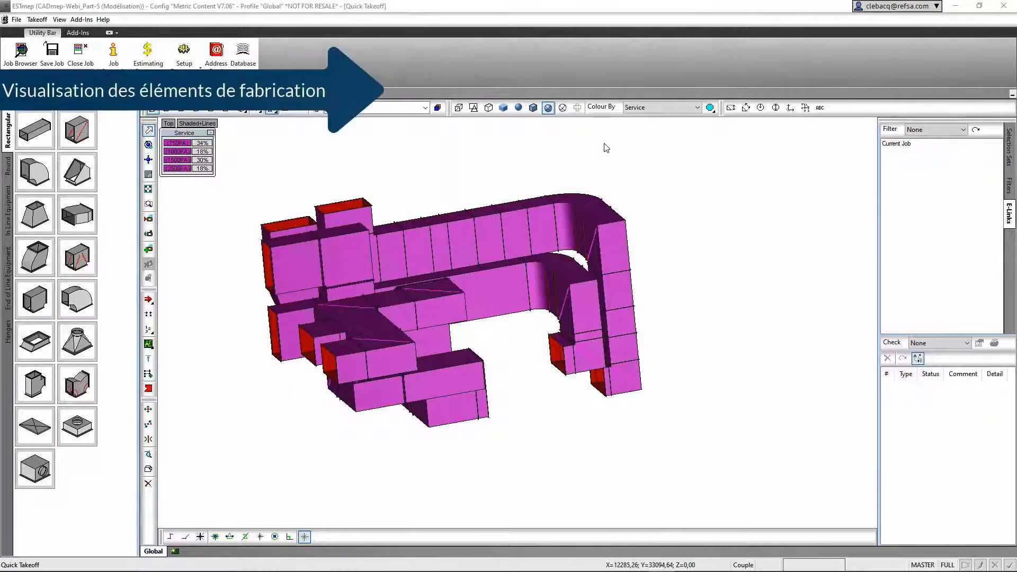
{"action": "left_click", "coordinate": [638, 108]}
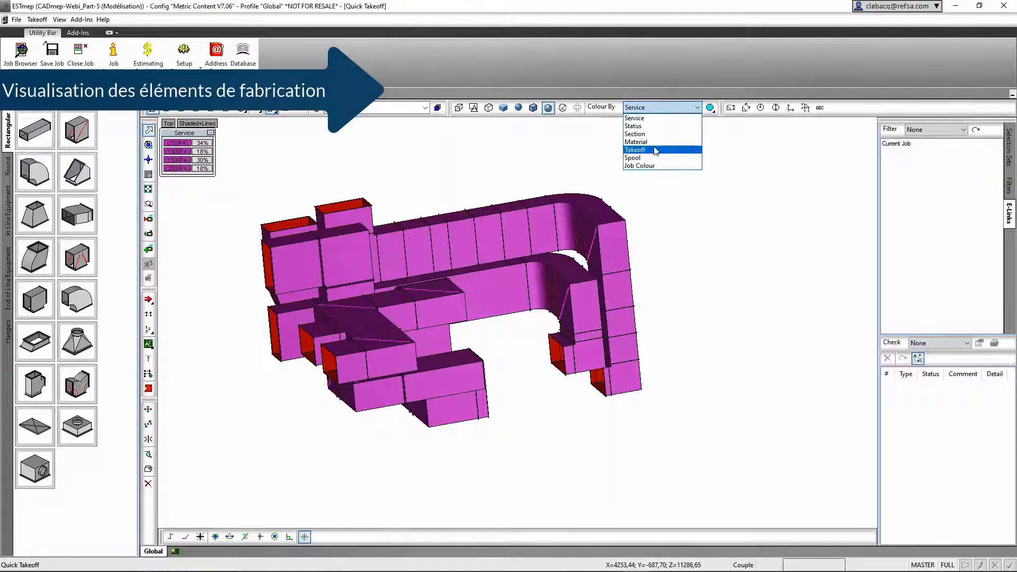
{"action": "left_click", "coordinate": [653, 127]}
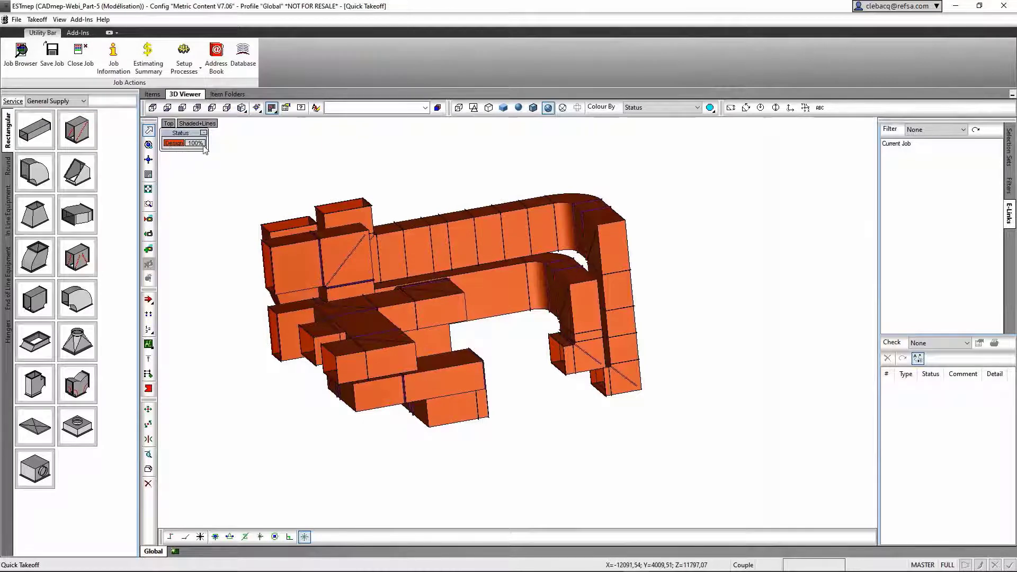
Colour the duct network by Material and save the current view as a camera named "Vue Iso".
{"action": "left_click", "coordinate": [698, 107]}
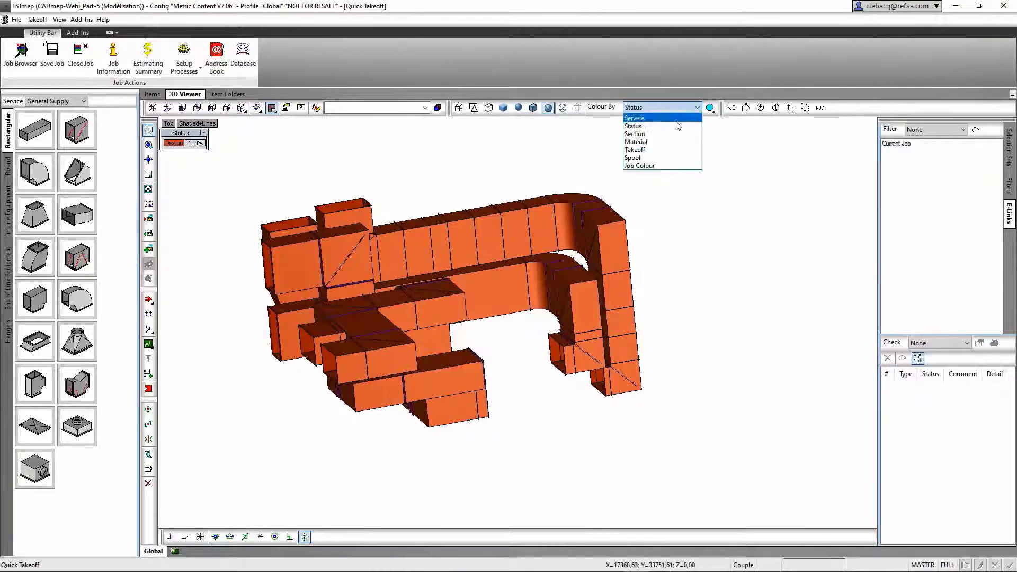
{"action": "left_click", "coordinate": [666, 147]}
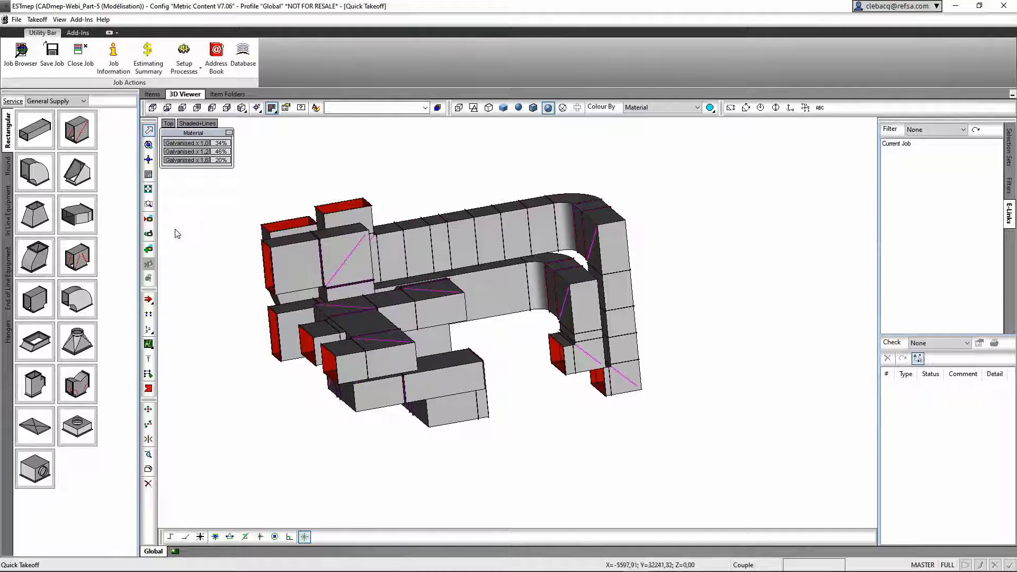
{"action": "left_click", "coordinate": [148, 249]}
{"action": "type", "text": "Vue"}
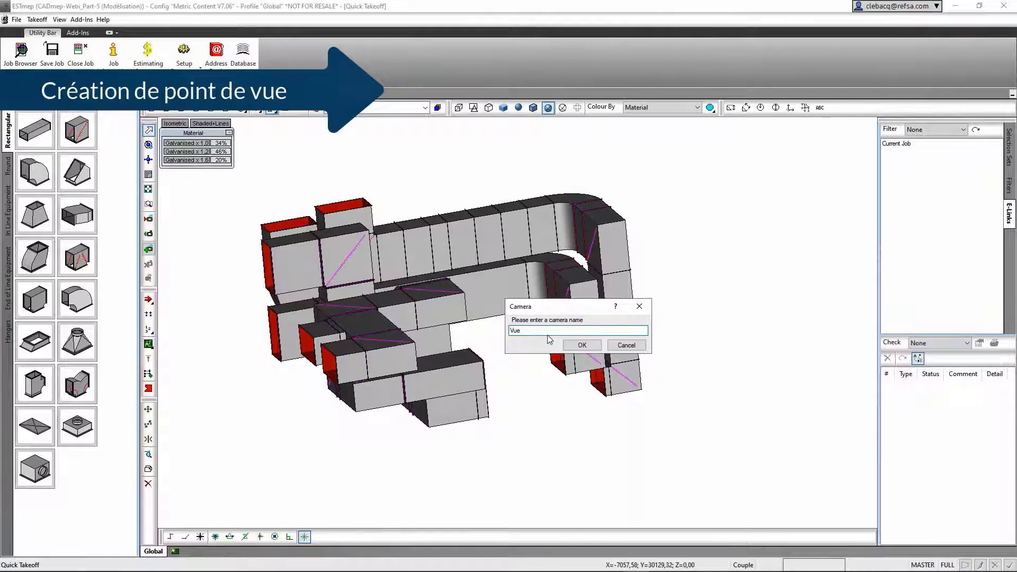
{"action": "type", "text": " Iso"}
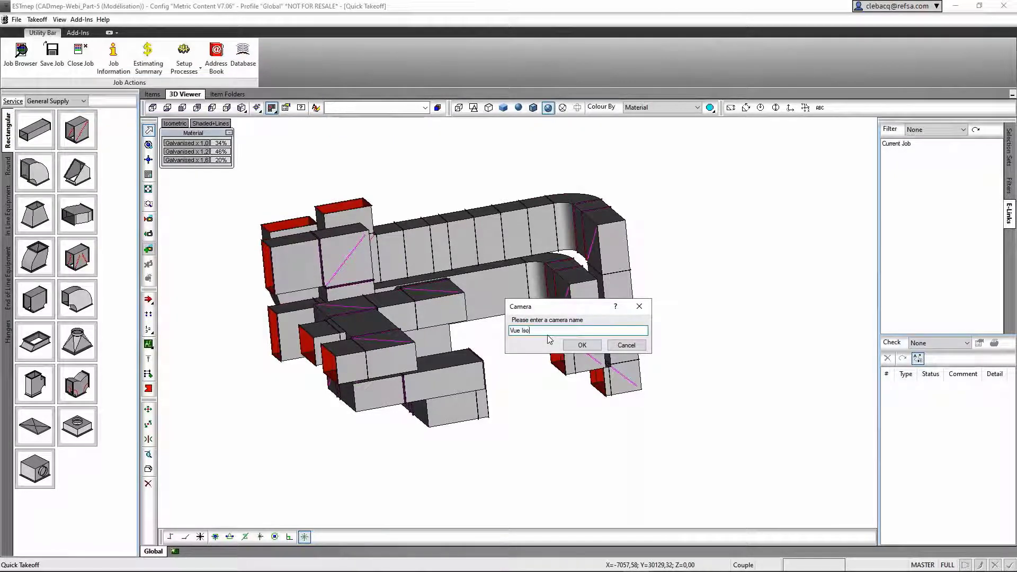
{"action": "key", "text": "Return"}
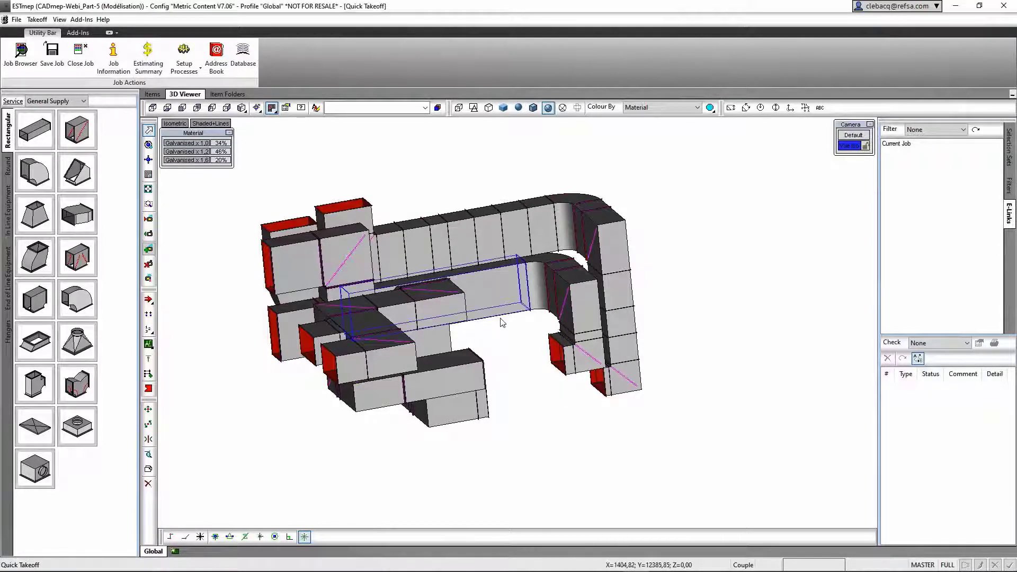
Orbit to a different angle on the ductwork and save it as camera "Vue Iso-01", copied from the current camera.
{"action": "middle_click_drag", "start_coordinate": [512, 324], "coordinate": [594, 361]}
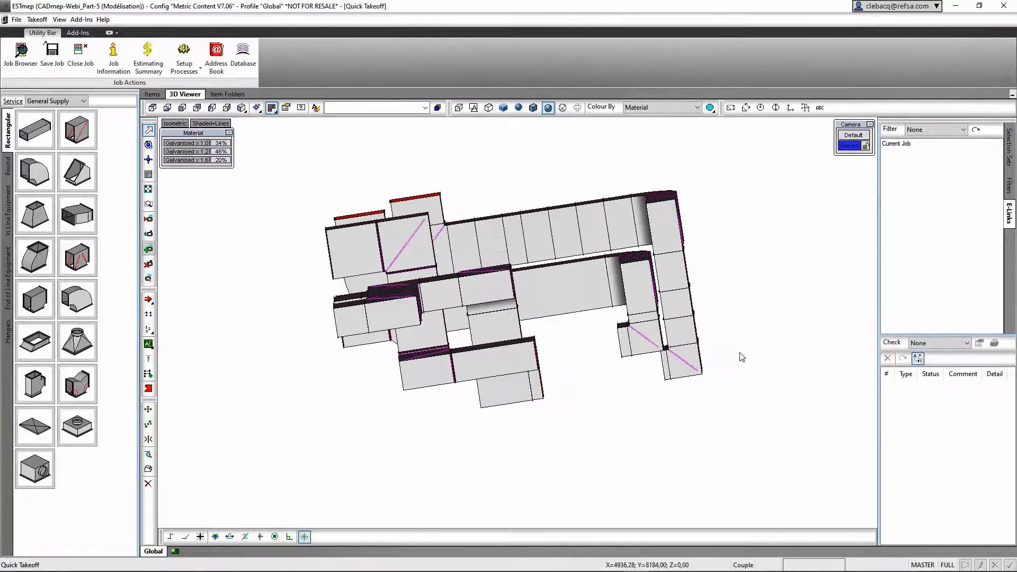
{"action": "middle_click_drag", "start_coordinate": [741, 357], "coordinate": [718, 366]}
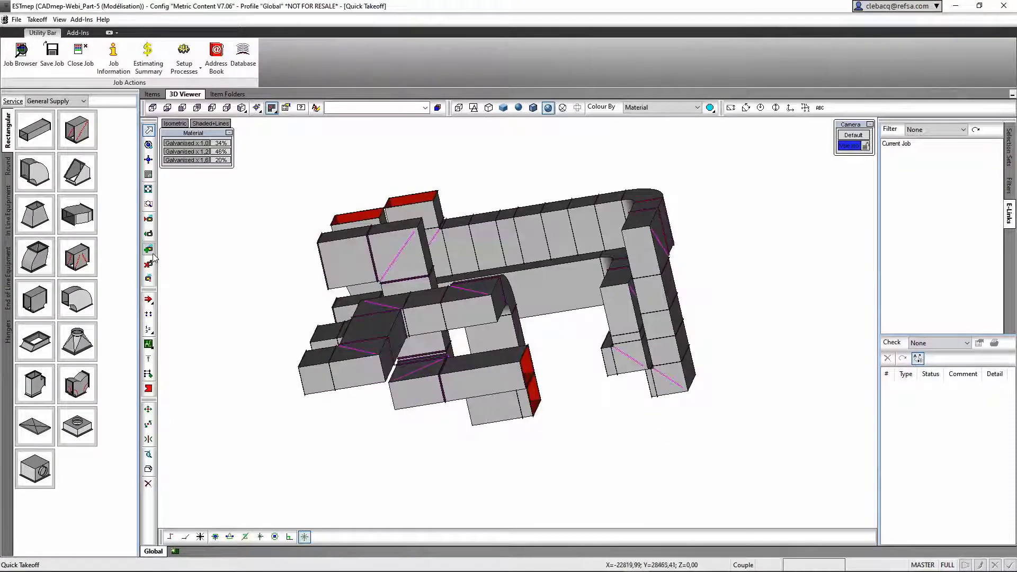
{"action": "left_click", "coordinate": [149, 250]}
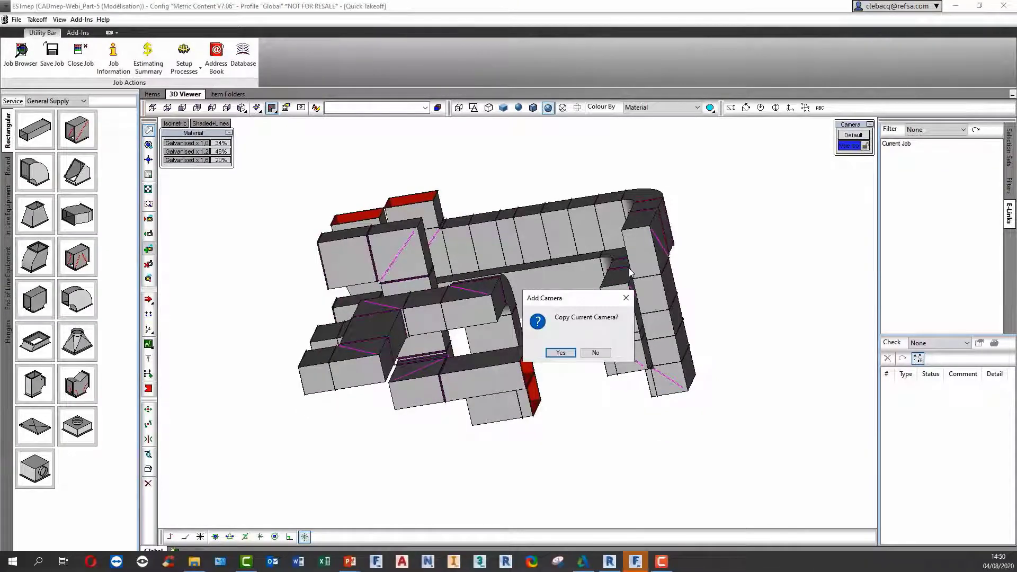
{"action": "left_click", "coordinate": [571, 353]}
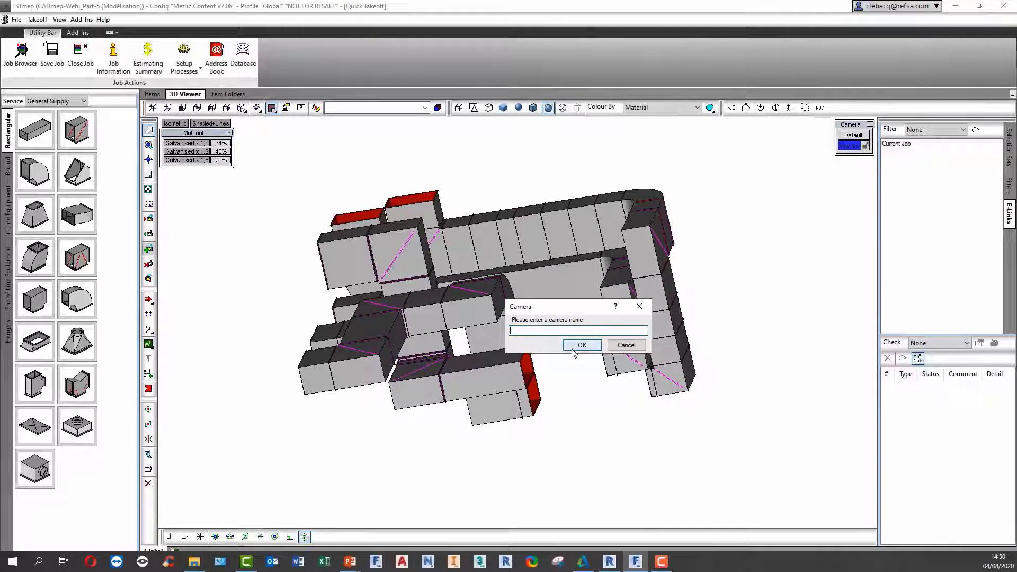
{"action": "type", "text": "Vue "}
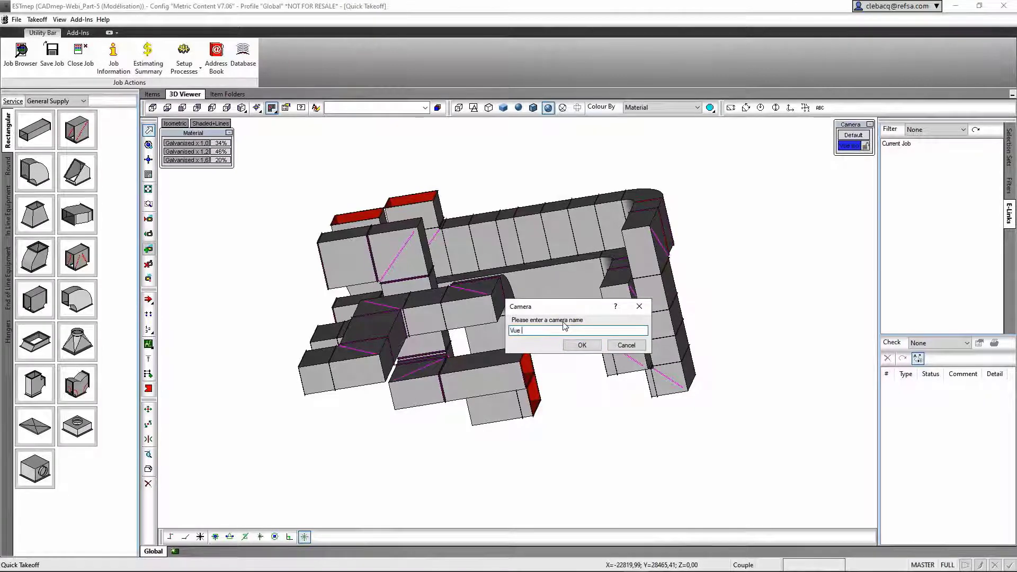
{"action": "type", "text": "Iso-0"}
{"action": "key", "text": "Return"}
Switch through cameras Vue Iso and Vue Iso-01 back to Default, and place the Material legend directly below the camera list.
{"action": "left_click", "coordinate": [840, 147]}
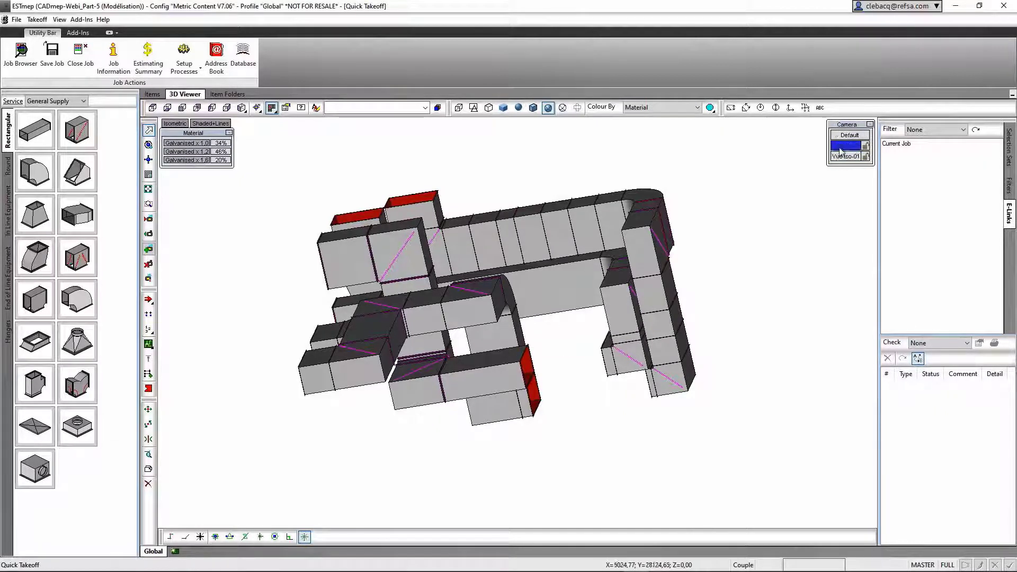
{"action": "left_click", "coordinate": [843, 156]}
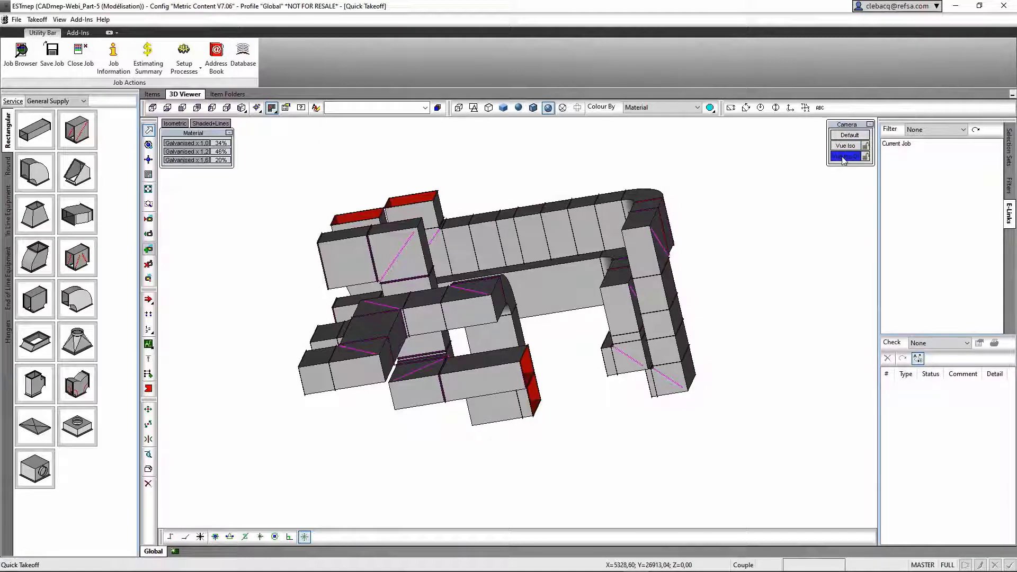
{"action": "left_click", "coordinate": [847, 135]}
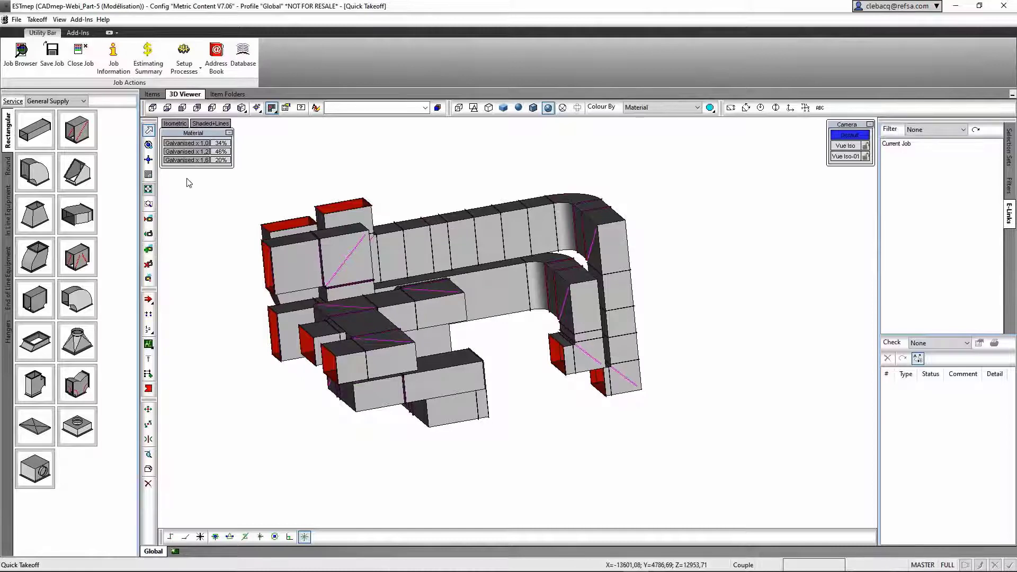
{"action": "left_click_drag", "start_coordinate": [193, 133], "coordinate": [832, 175]}
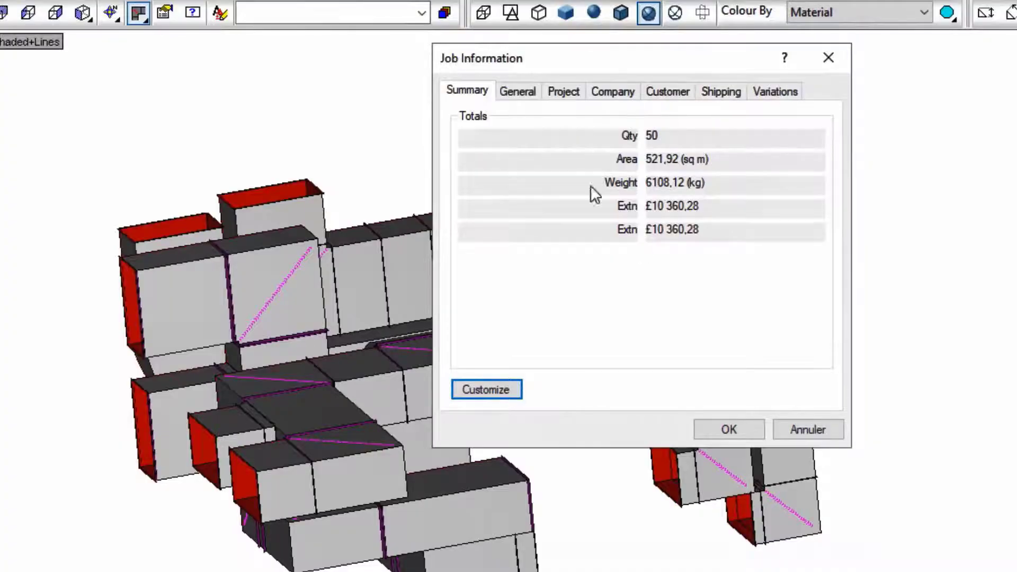
Review the job information's company, project, shipping and variation details and its summary totals, accepting the change to the blank variation.
{"action": "left_click", "coordinate": [606, 85]}
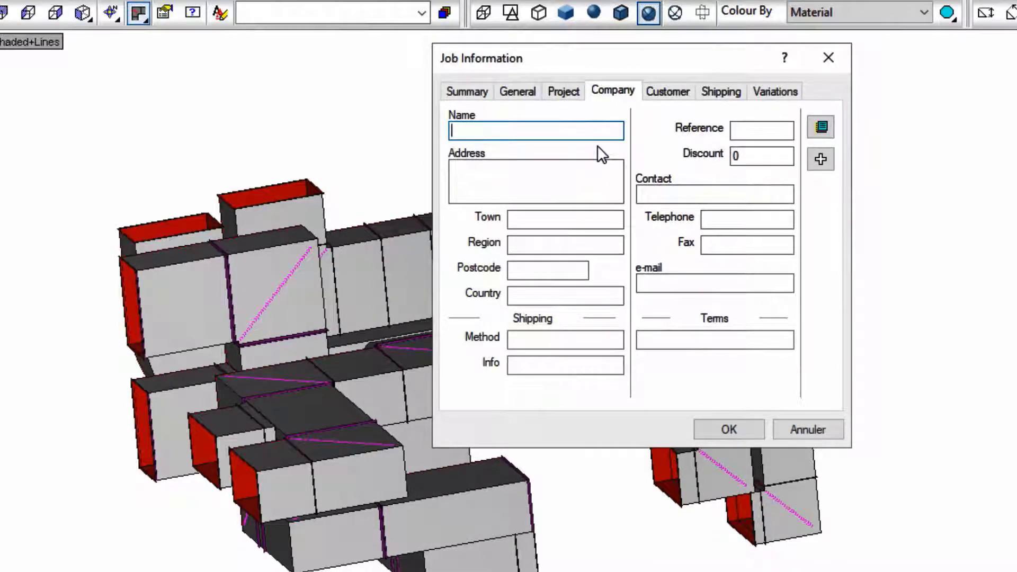
{"action": "left_click", "coordinate": [564, 91]}
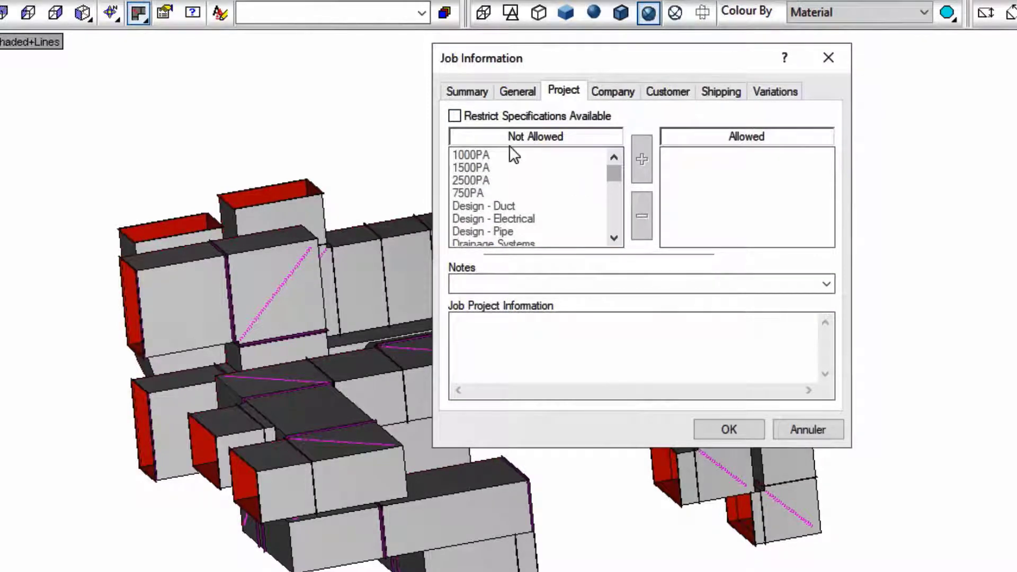
{"action": "left_click", "coordinate": [517, 91]}
{"action": "left_click", "coordinate": [698, 99]}
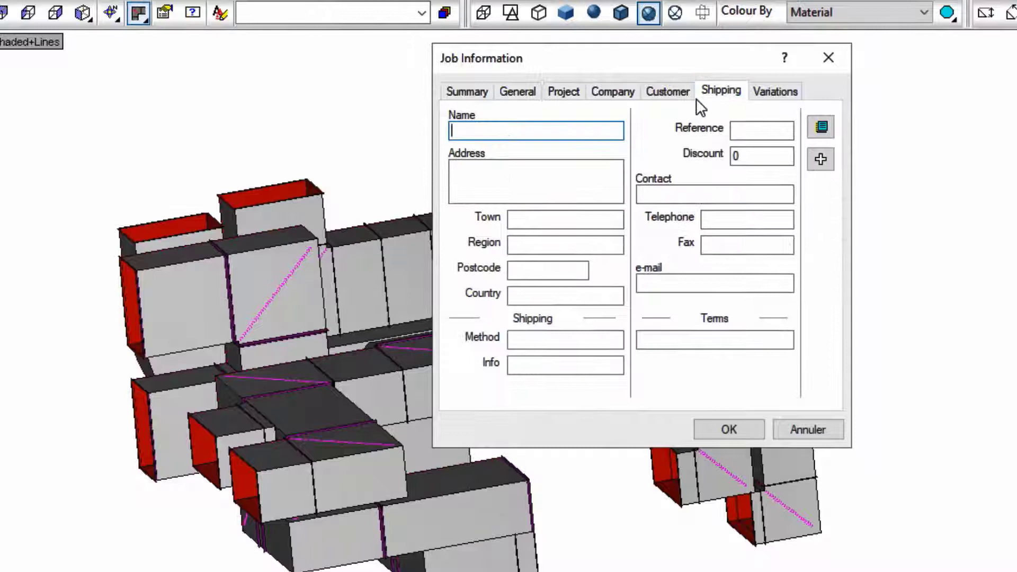
{"action": "left_click", "coordinate": [761, 88]}
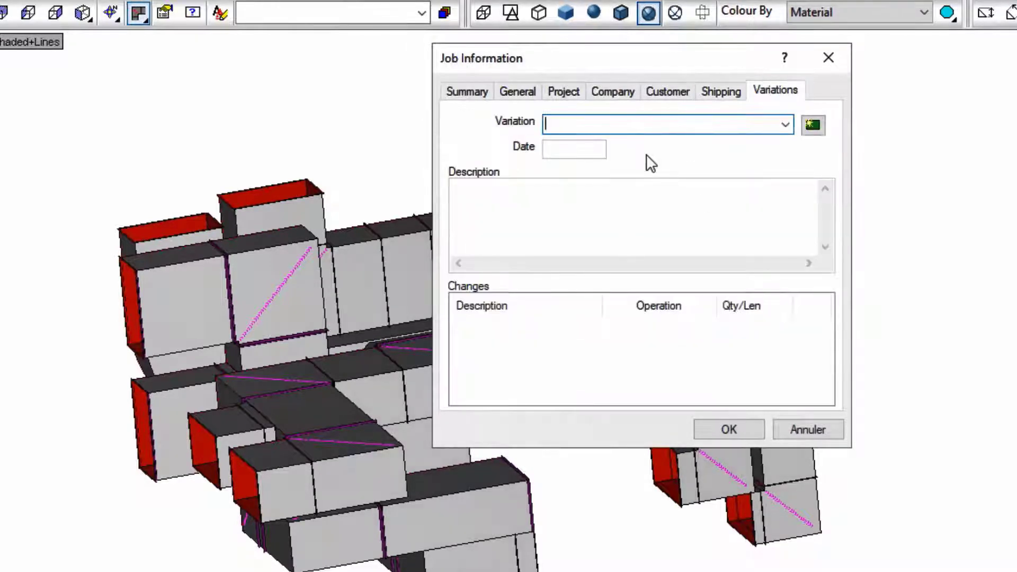
{"action": "left_click", "coordinate": [473, 101]}
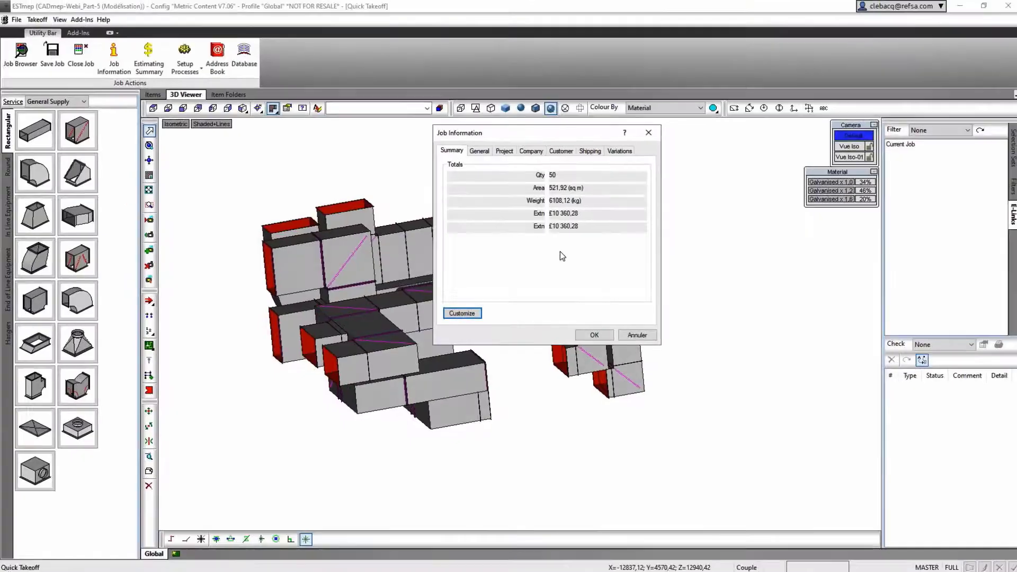
{"action": "left_click", "coordinate": [585, 337]}
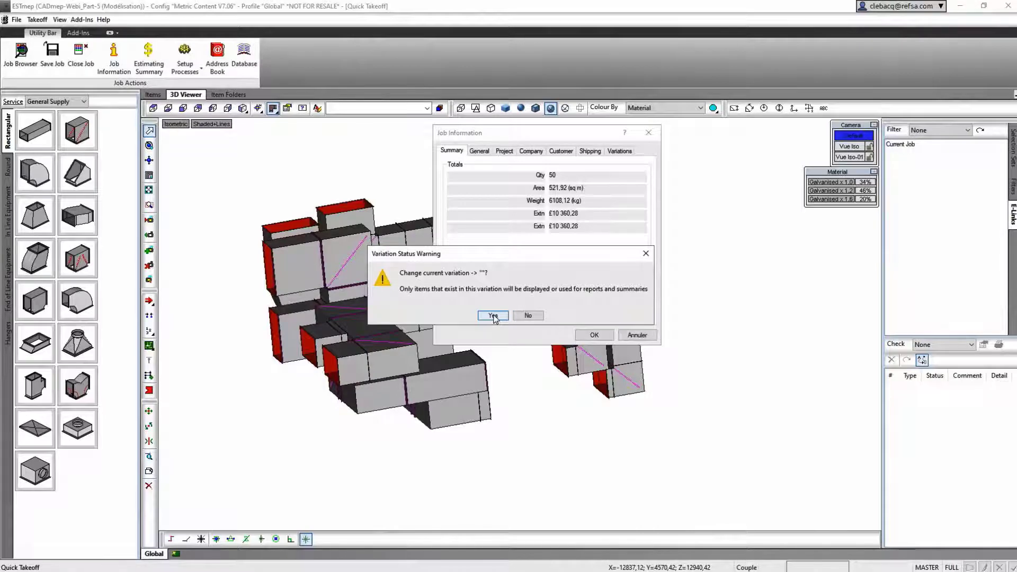
{"action": "left_click", "coordinate": [493, 316]}
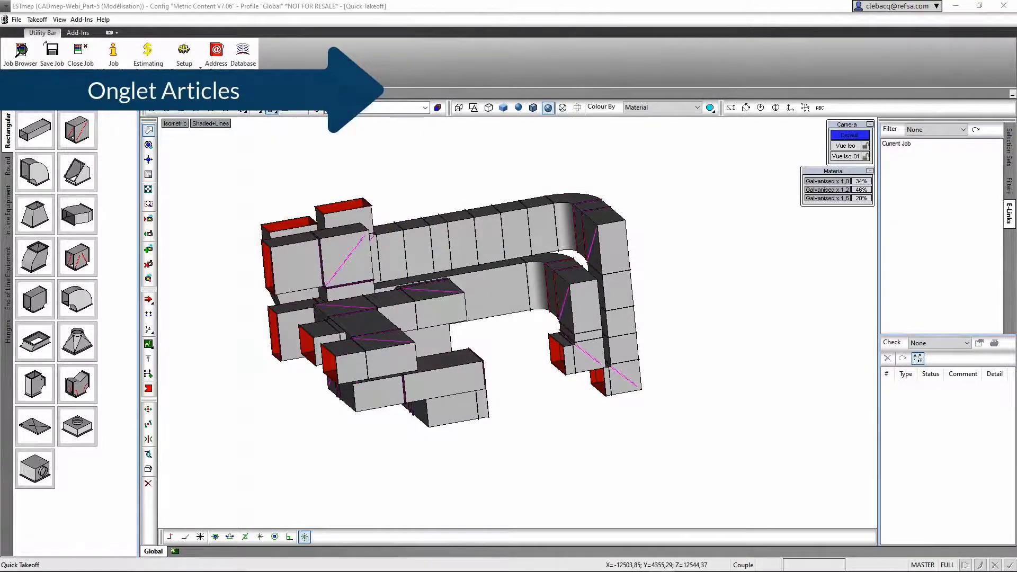
In the job's item list, narrow the Alias and Notes columns and remove the last Item Costing Status column.
{"action": "left_click", "coordinate": [176, 93]}
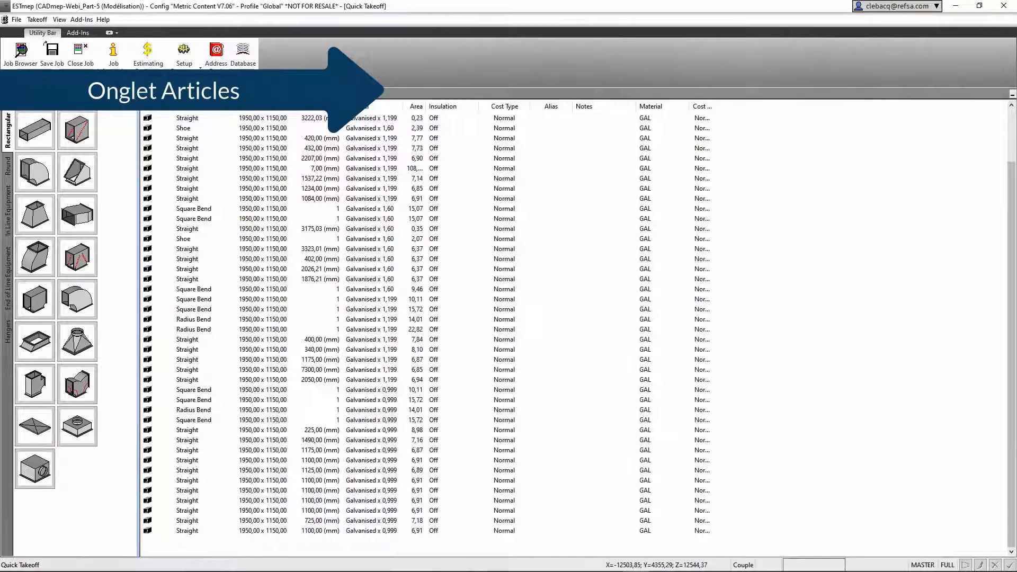
{"action": "mouse_move", "coordinate": [573, 103]}
{"action": "left_mouse_down"}
{"action": "mouse_move", "coordinate": [555, 102]}
{"action": "mouse_move", "coordinate": [580, 105]}
{"action": "left_mouse_up"}
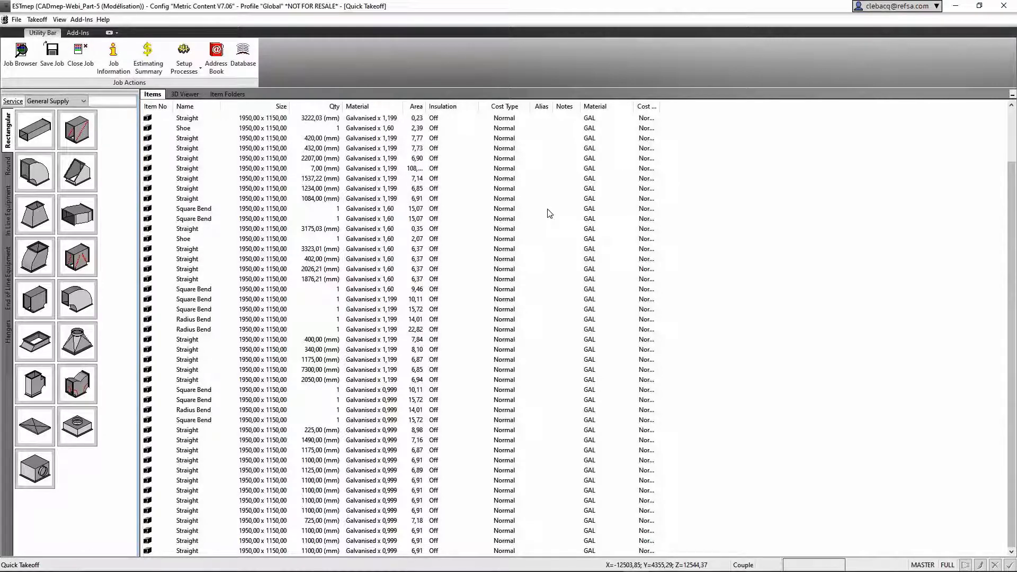
{"action": "right_click", "coordinate": [166, 110]}
{"action": "left_click", "coordinate": [205, 255]}
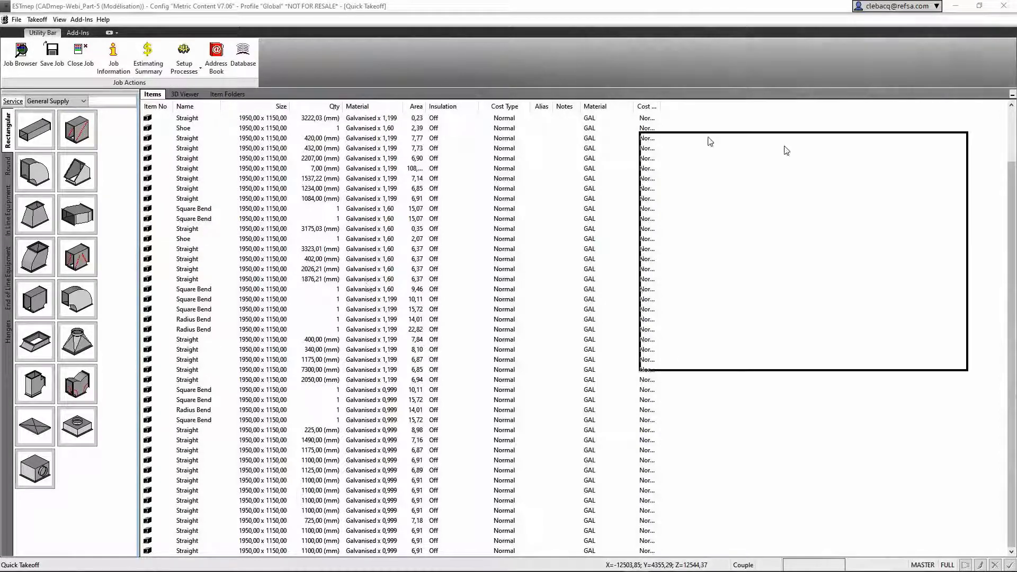
{"action": "left_click_drag", "start_coordinate": [786, 150], "coordinate": [459, 242]}
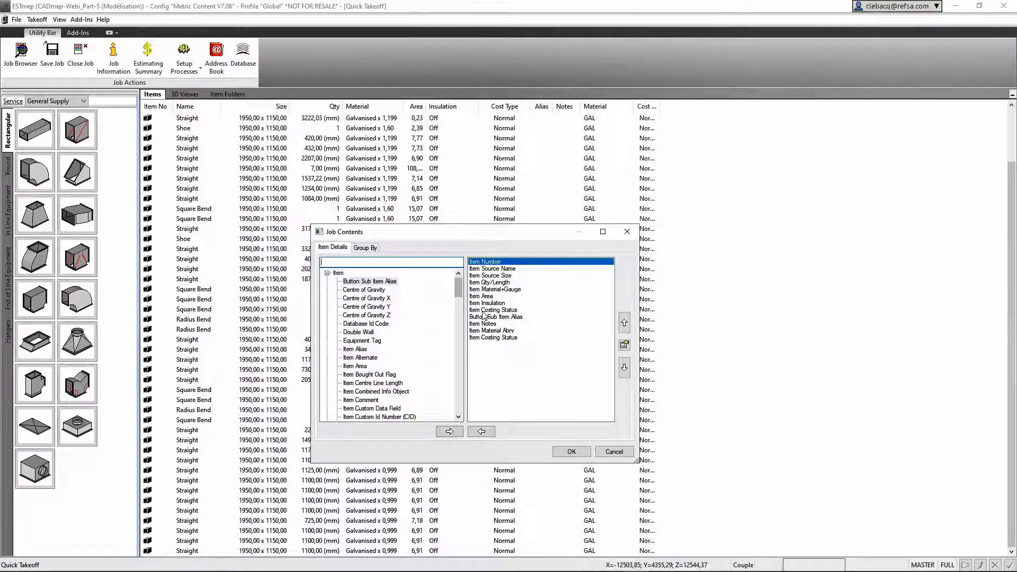
{"action": "left_click", "coordinate": [495, 337]}
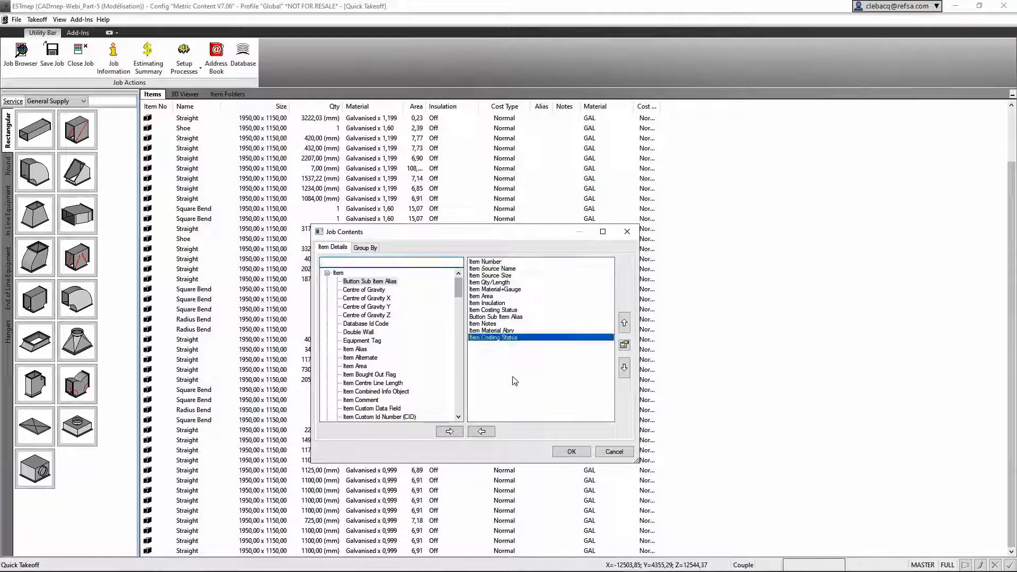
{"action": "left_click", "coordinate": [481, 432]}
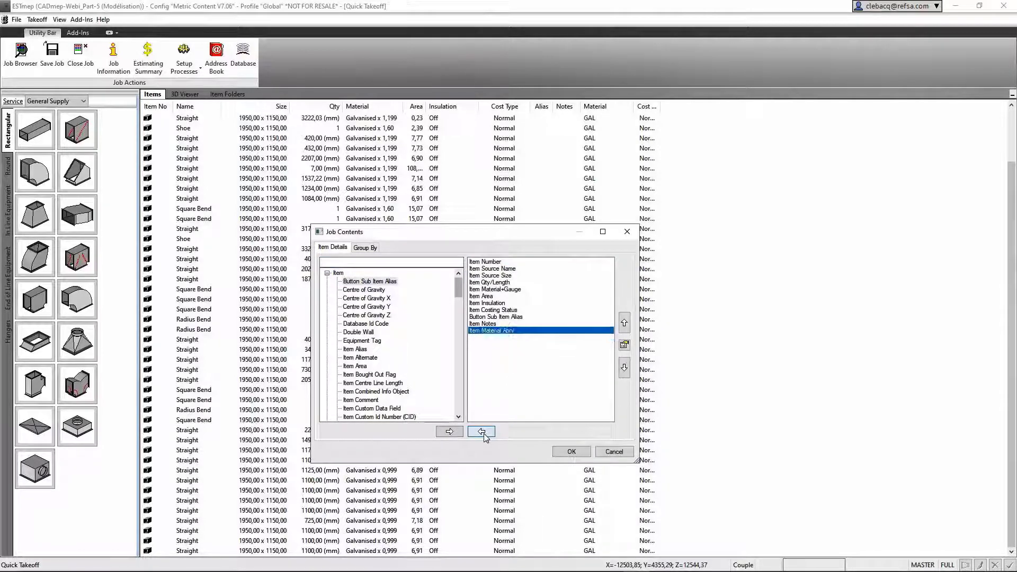
{"action": "left_click", "coordinate": [571, 451]}
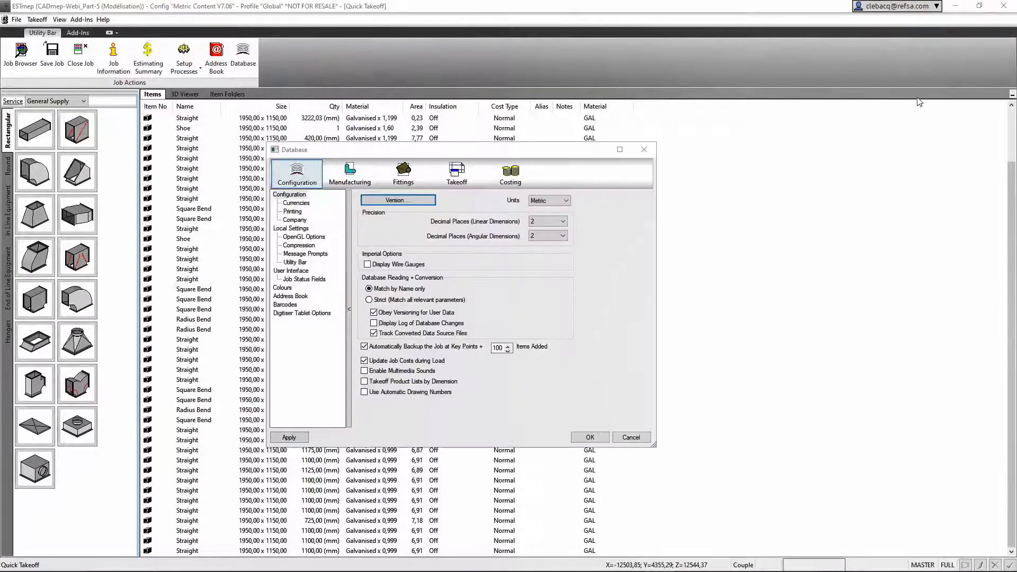
Leave the Database settings without changing them and look through the job's item list.
{"action": "left_click", "coordinate": [639, 437]}
{"action": "scroll", "coordinate": [369, 422], "scroll_direction": "up", "scroll_amount": 2}
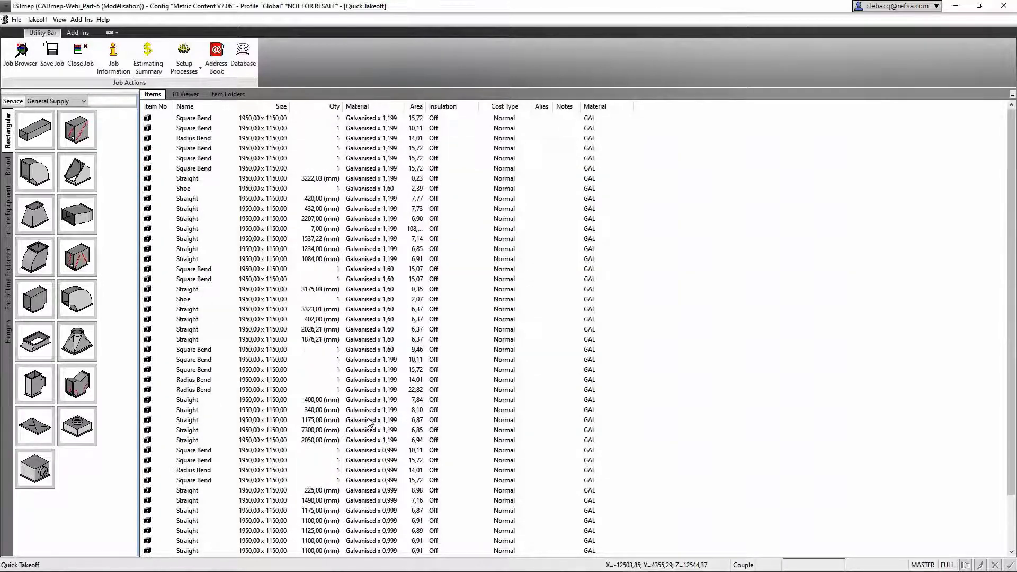
{"action": "scroll", "coordinate": [369, 423], "scroll_direction": "down", "scroll_amount": 1}
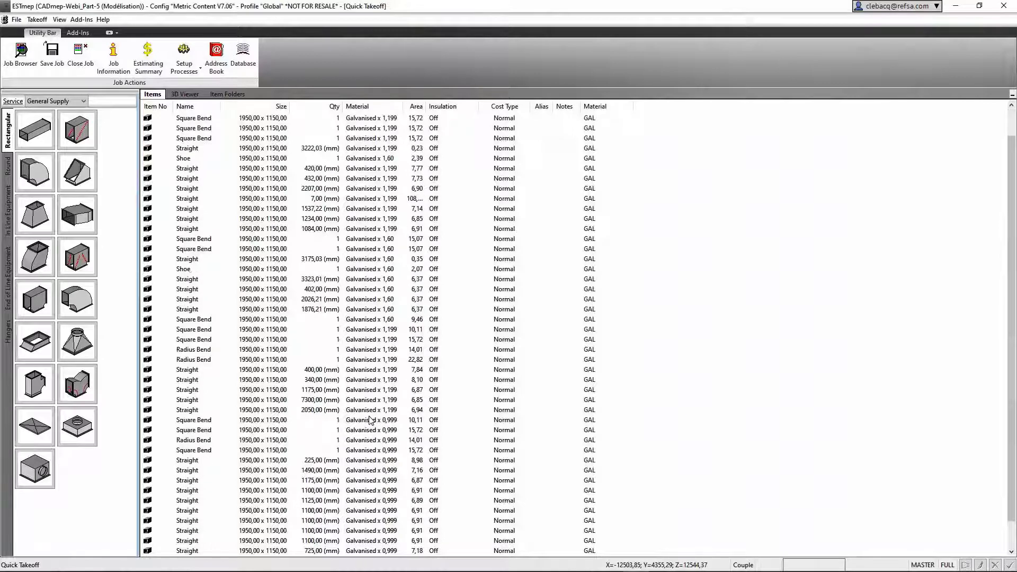
{"action": "scroll", "coordinate": [369, 420], "scroll_direction": "up", "scroll_amount": 1}
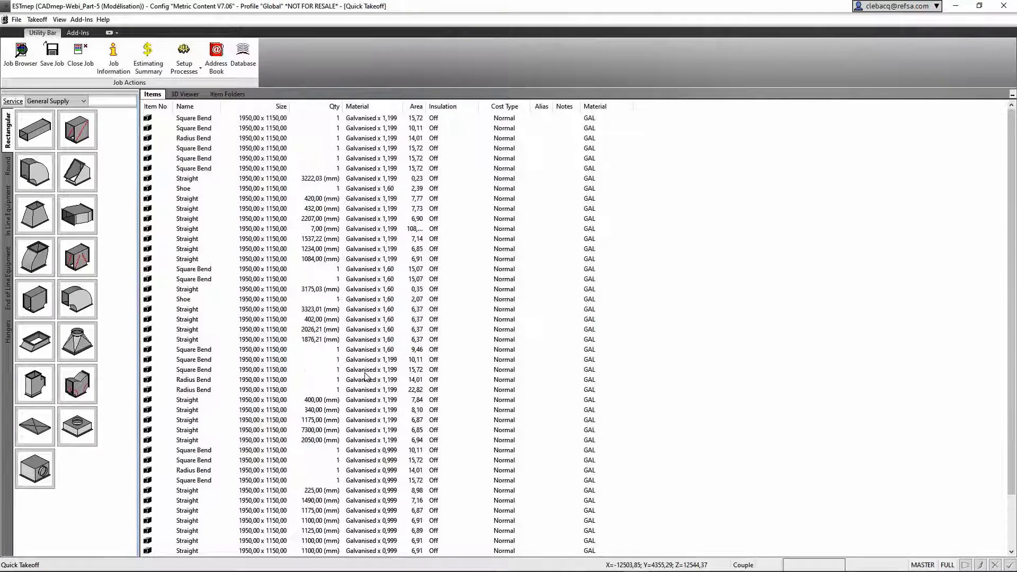
Inspect the dimensions of the first Radius Bend in the item list through its fabrication item dialog.
{"action": "left_click", "coordinate": [167, 138]}
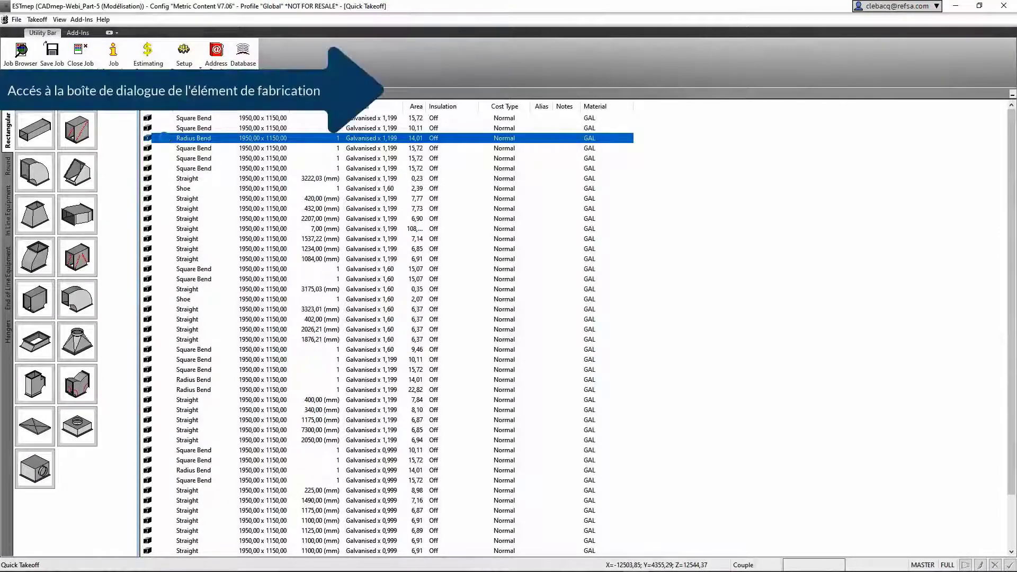
{"action": "double_click", "coordinate": [165, 136]}
{"action": "left_click_drag", "start_coordinate": [477, 375], "coordinate": [459, 163]}
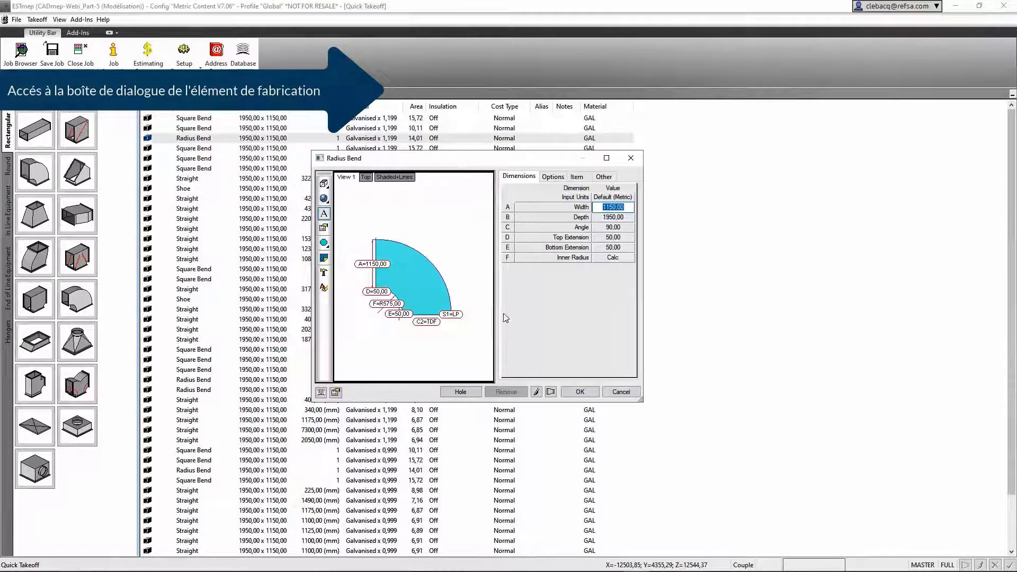
{"action": "left_click", "coordinate": [572, 396]}
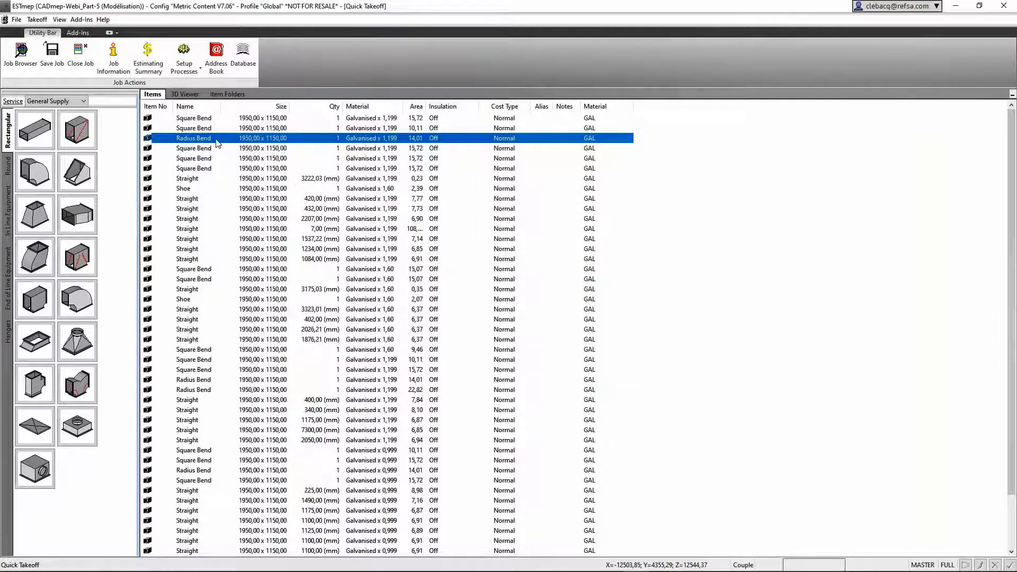
Show the cost breakdown of the selected Radius Bend.
{"action": "right_click", "coordinate": [217, 142]}
{"action": "left_click", "coordinate": [297, 371]}
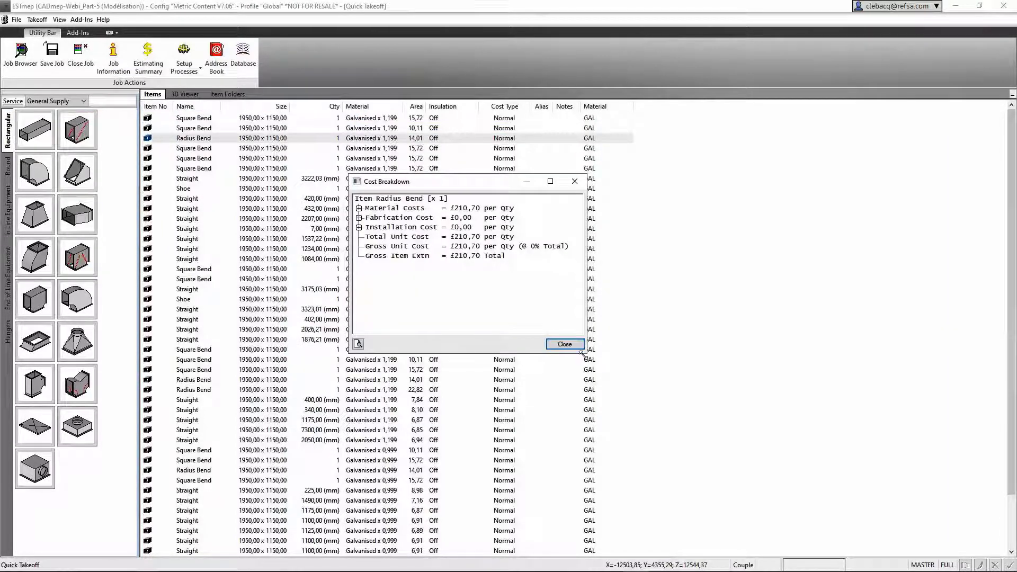
Enlarge the Cost Breakdown window, preview the Radius Bend's breakdown report and print it to a PDF document.
{"action": "left_click_drag", "start_coordinate": [583, 354], "coordinate": [642, 373]}
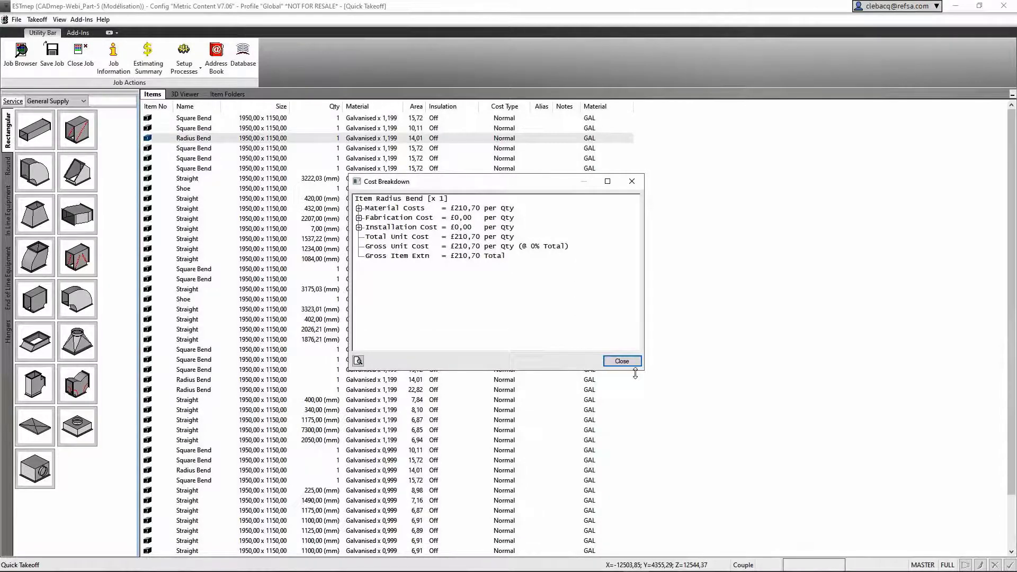
{"action": "left_click", "coordinate": [358, 361]}
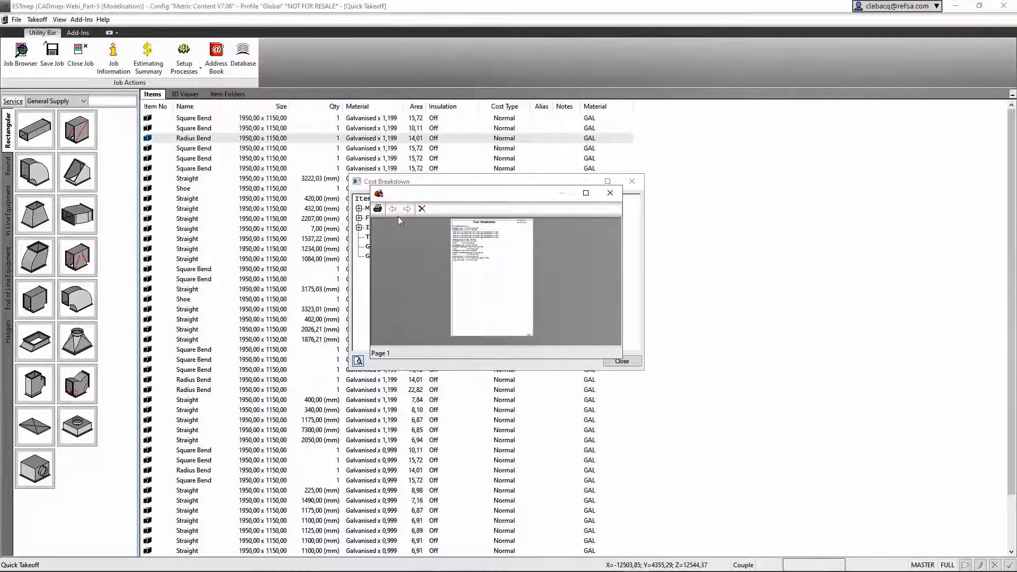
{"action": "left_click", "coordinate": [378, 209]}
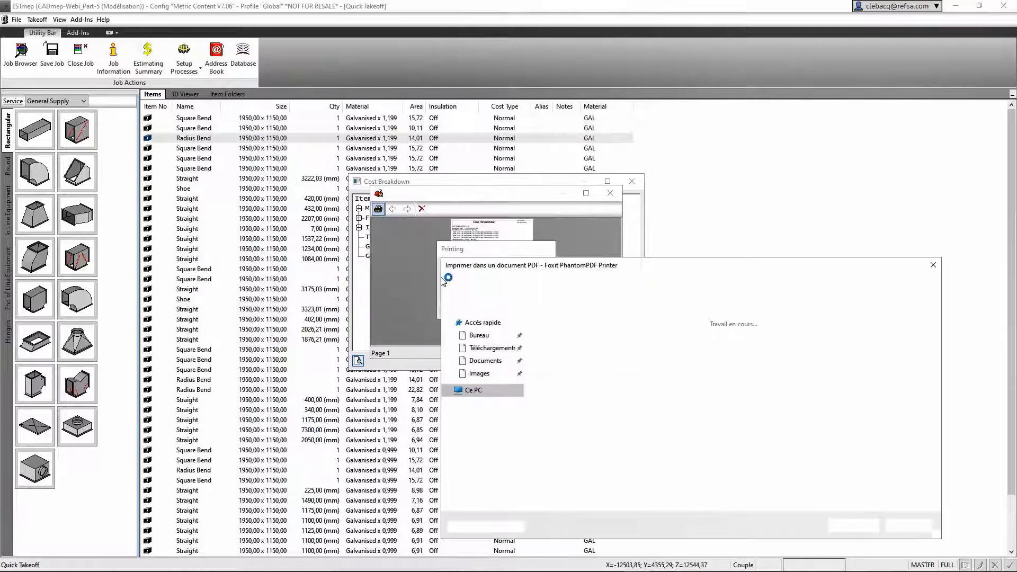
{"action": "left_click", "coordinate": [860, 529]}
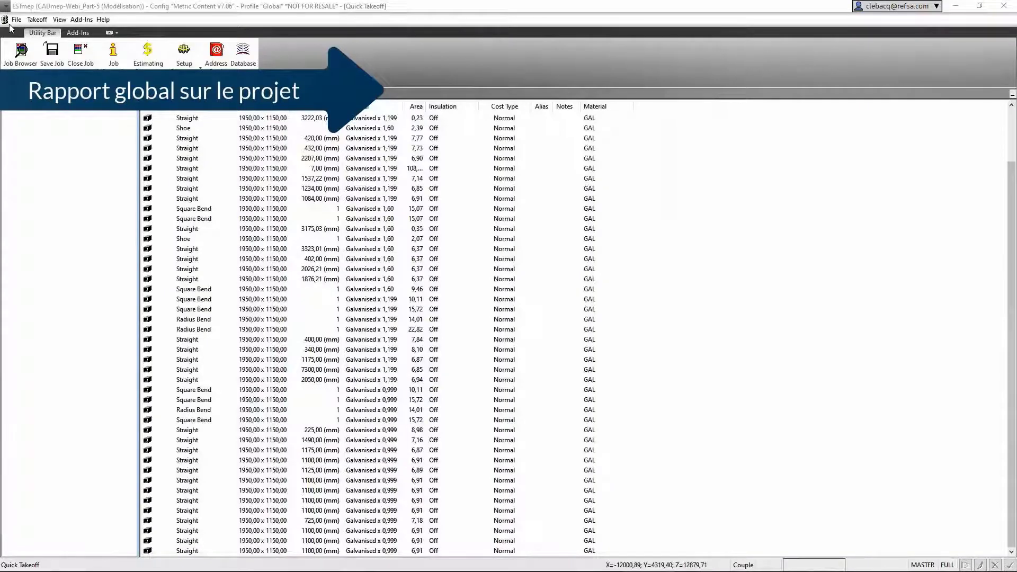
In the print layout for item reports, add Item Stiffener Material Cost below Item Bought Out Flag in the Refsa Test report's first table.
{"action": "left_click", "coordinate": [16, 19]}
{"action": "mouse_move", "coordinate": [58, 246]}
{"action": "left_click", "coordinate": [117, 248]}
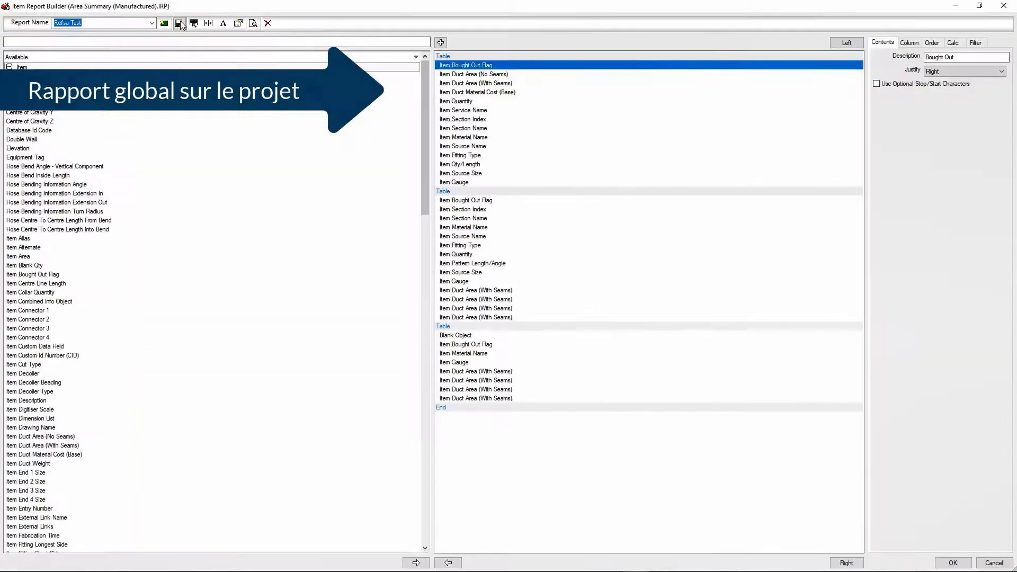
{"action": "left_click", "coordinate": [193, 23]}
{"action": "scroll", "coordinate": [34, 300], "scroll_direction": "down", "scroll_amount": 20}
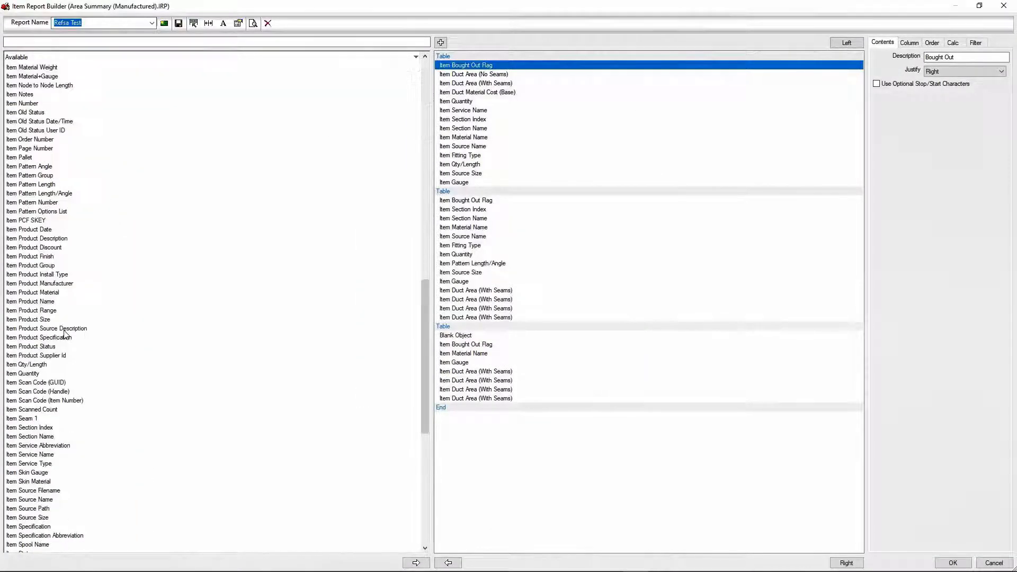
{"action": "scroll", "coordinate": [58, 307], "scroll_direction": "down", "scroll_amount": 9}
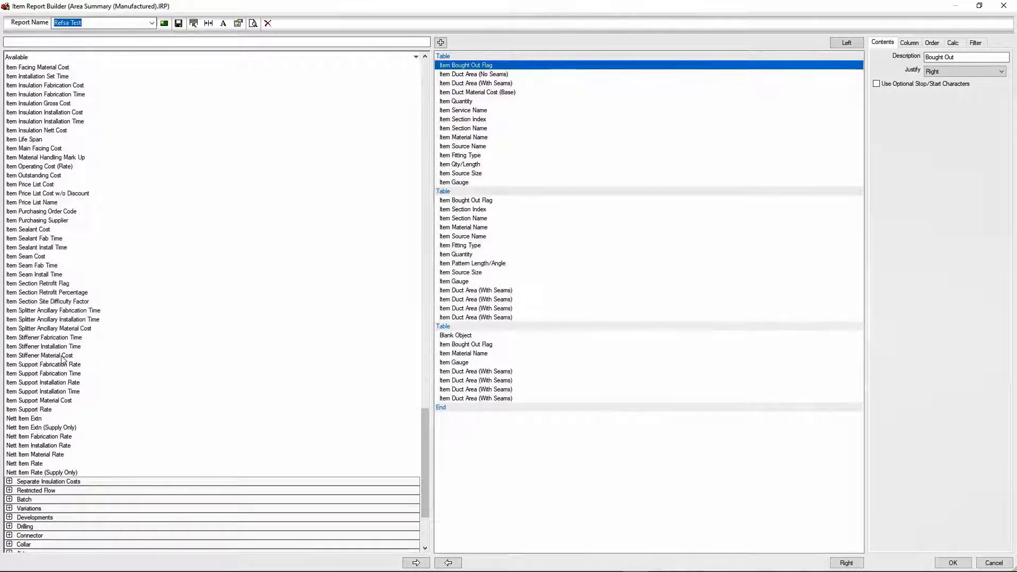
{"action": "left_click", "coordinate": [42, 356]}
{"action": "left_click", "coordinate": [416, 563]}
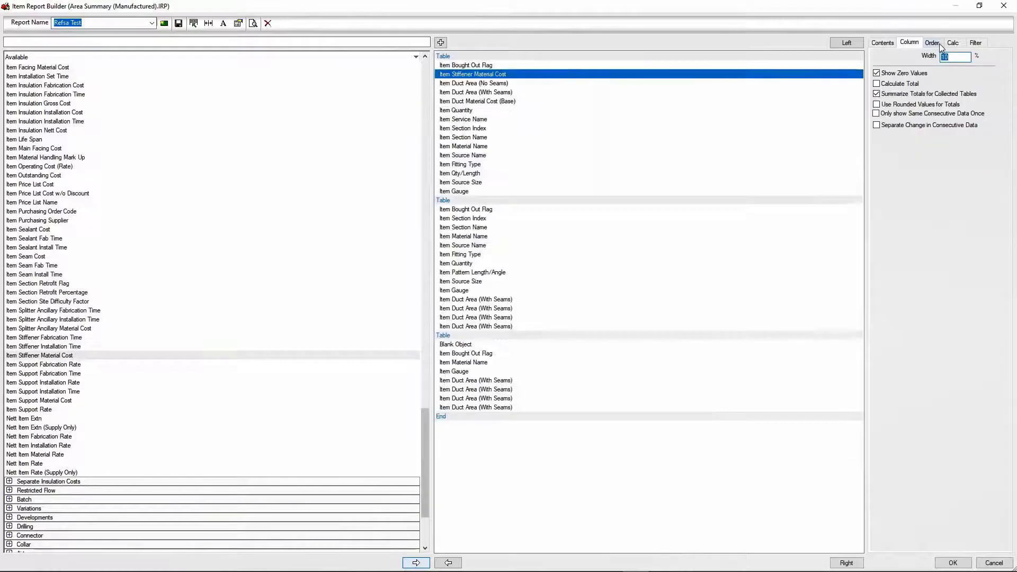
{"action": "left_click", "coordinate": [92, 24]}
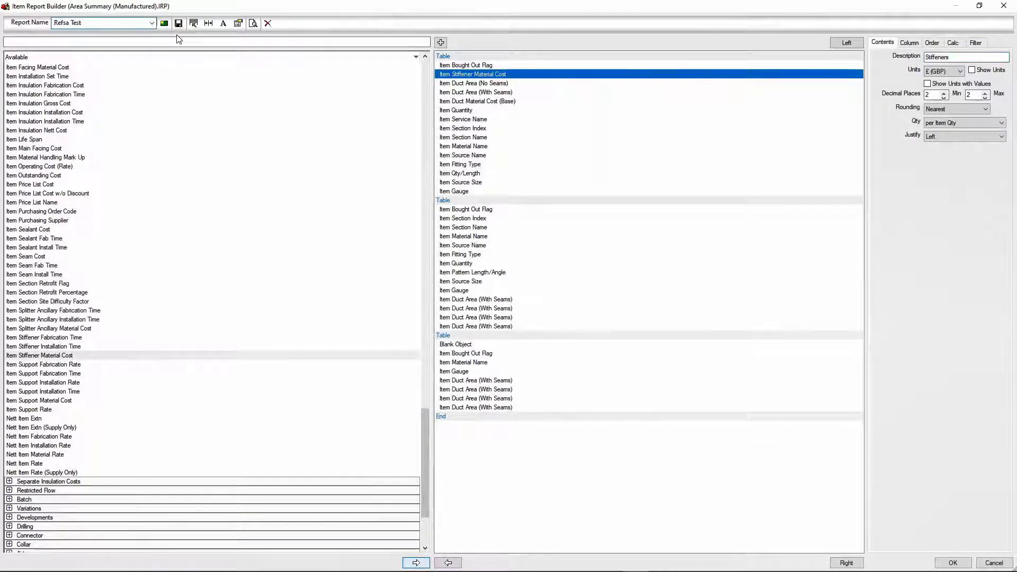
Preview the Refsa Test item report, magnify its table for reading and leave the preview.
{"action": "left_click", "coordinate": [253, 24]}
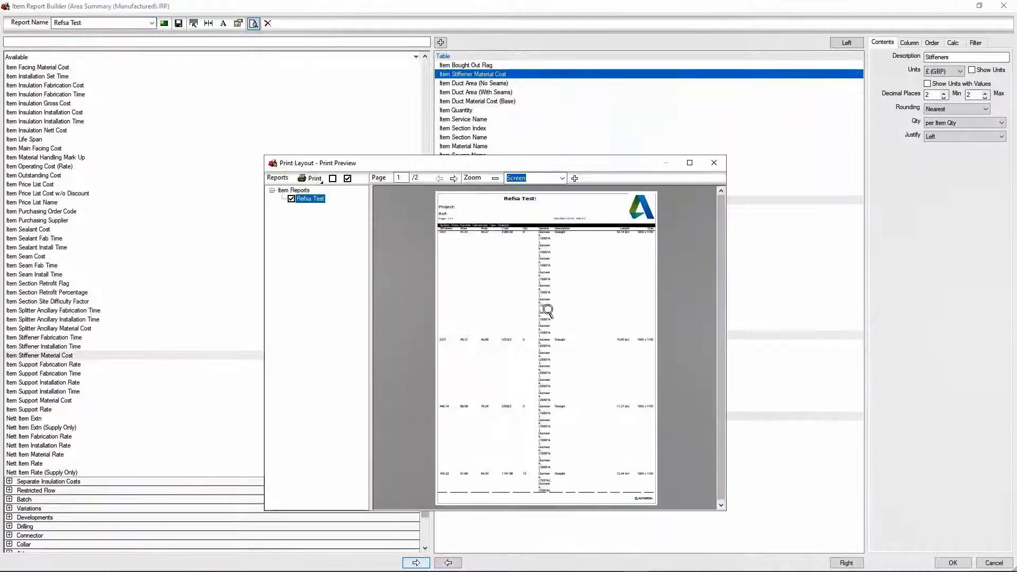
{"action": "left_click", "coordinate": [554, 358]}
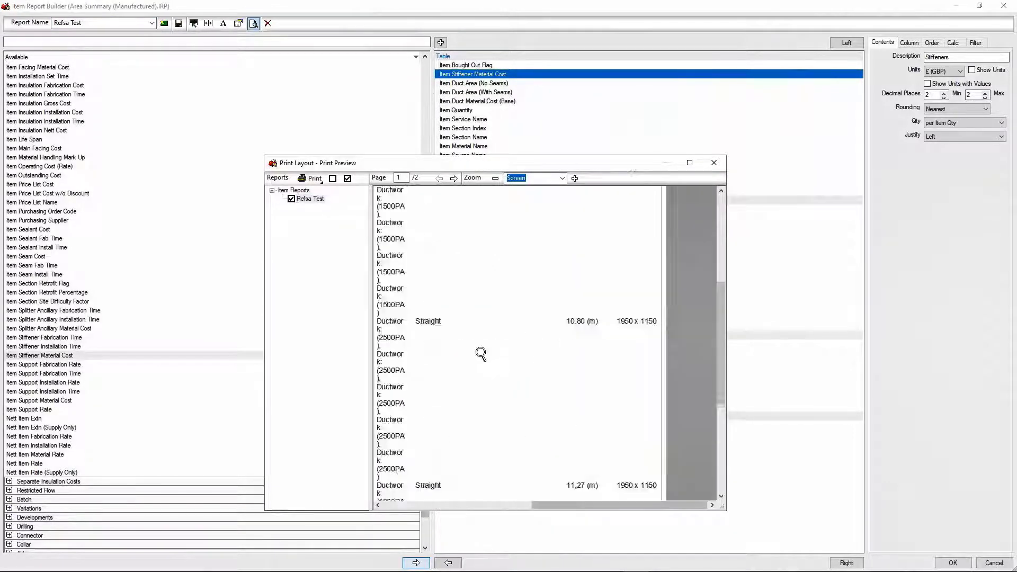
{"action": "left_click", "coordinate": [715, 164]}
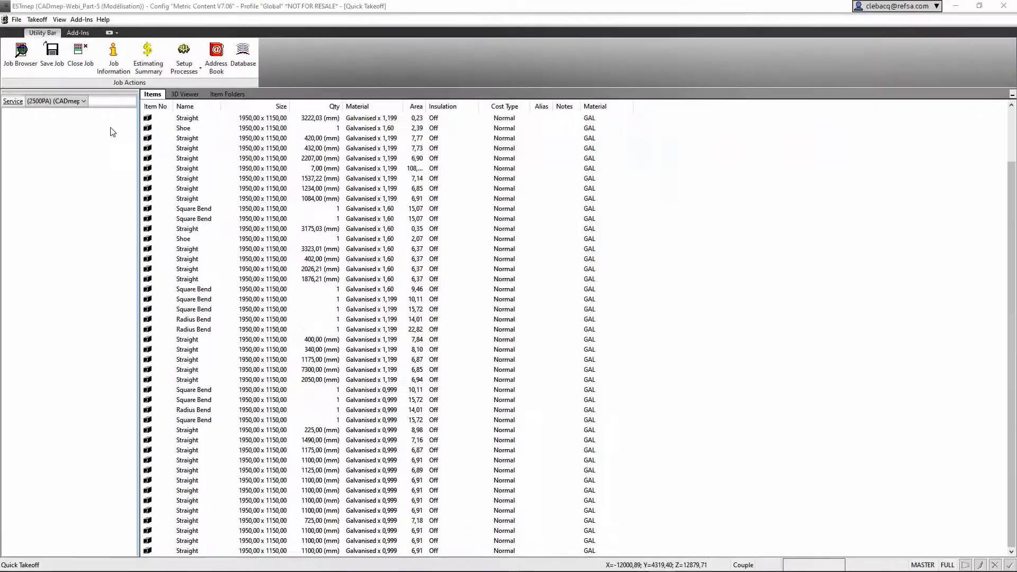
Open the worksheet print layout full screen and preview the Part Worksheet in an enlarged preview window.
{"action": "left_click", "coordinate": [17, 20]}
{"action": "mouse_move", "coordinate": [64, 245]}
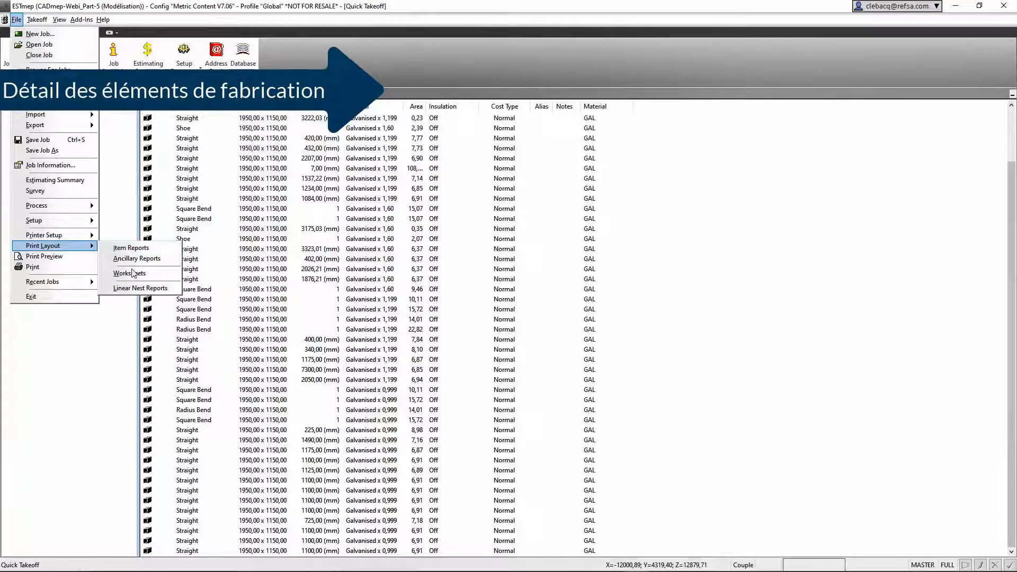
{"action": "left_click", "coordinate": [132, 273]}
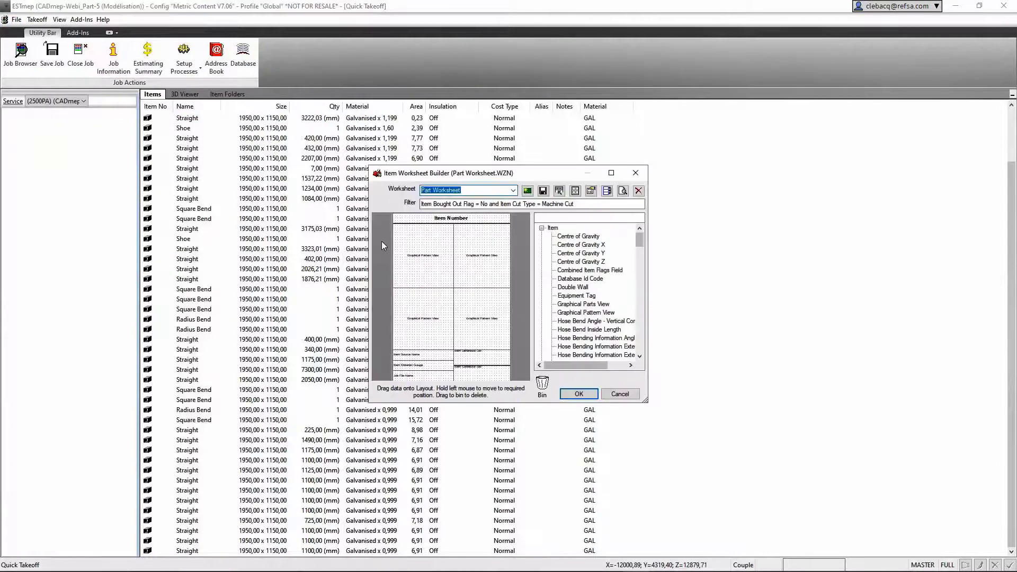
{"action": "left_click", "coordinate": [611, 173]}
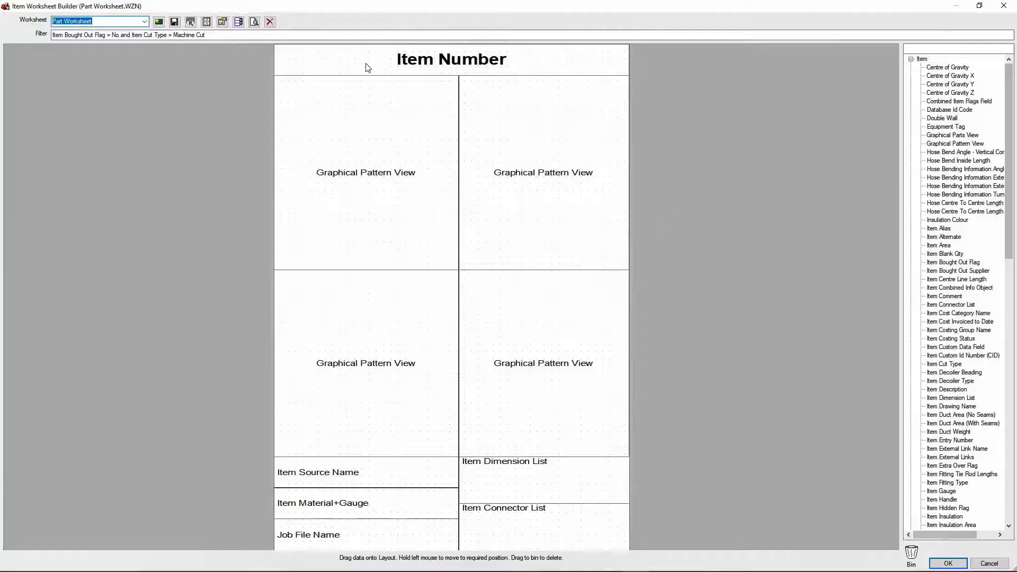
{"action": "left_click", "coordinate": [255, 22]}
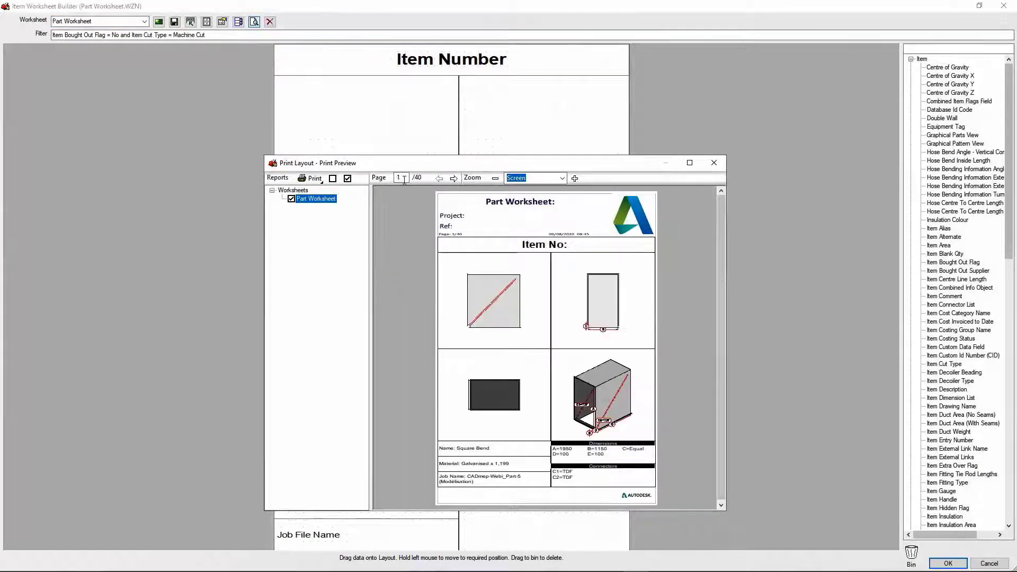
{"action": "left_click_drag", "start_coordinate": [407, 164], "coordinate": [316, 69]}
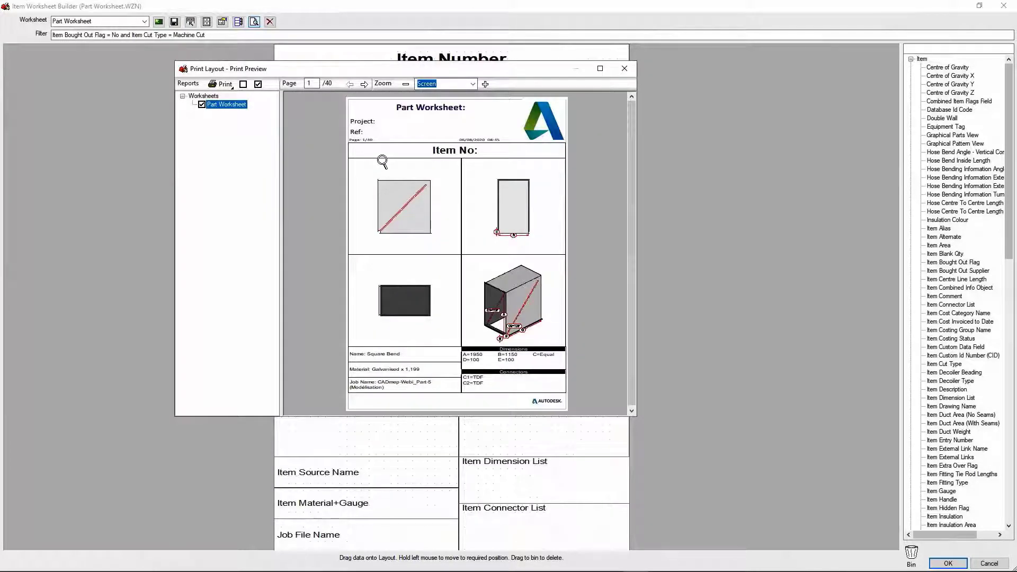
{"action": "left_click_drag", "start_coordinate": [636, 416], "coordinate": [701, 523]}
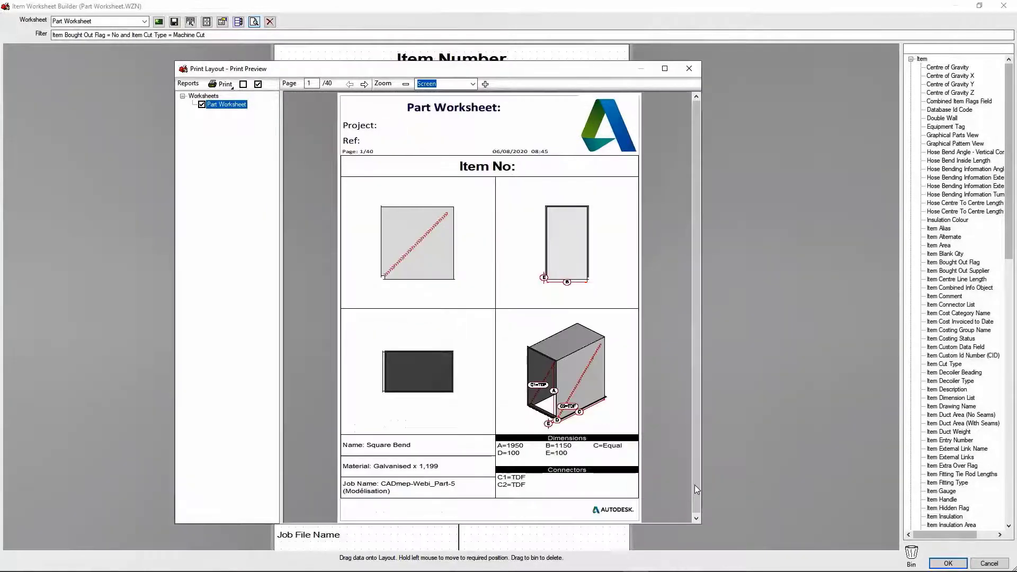